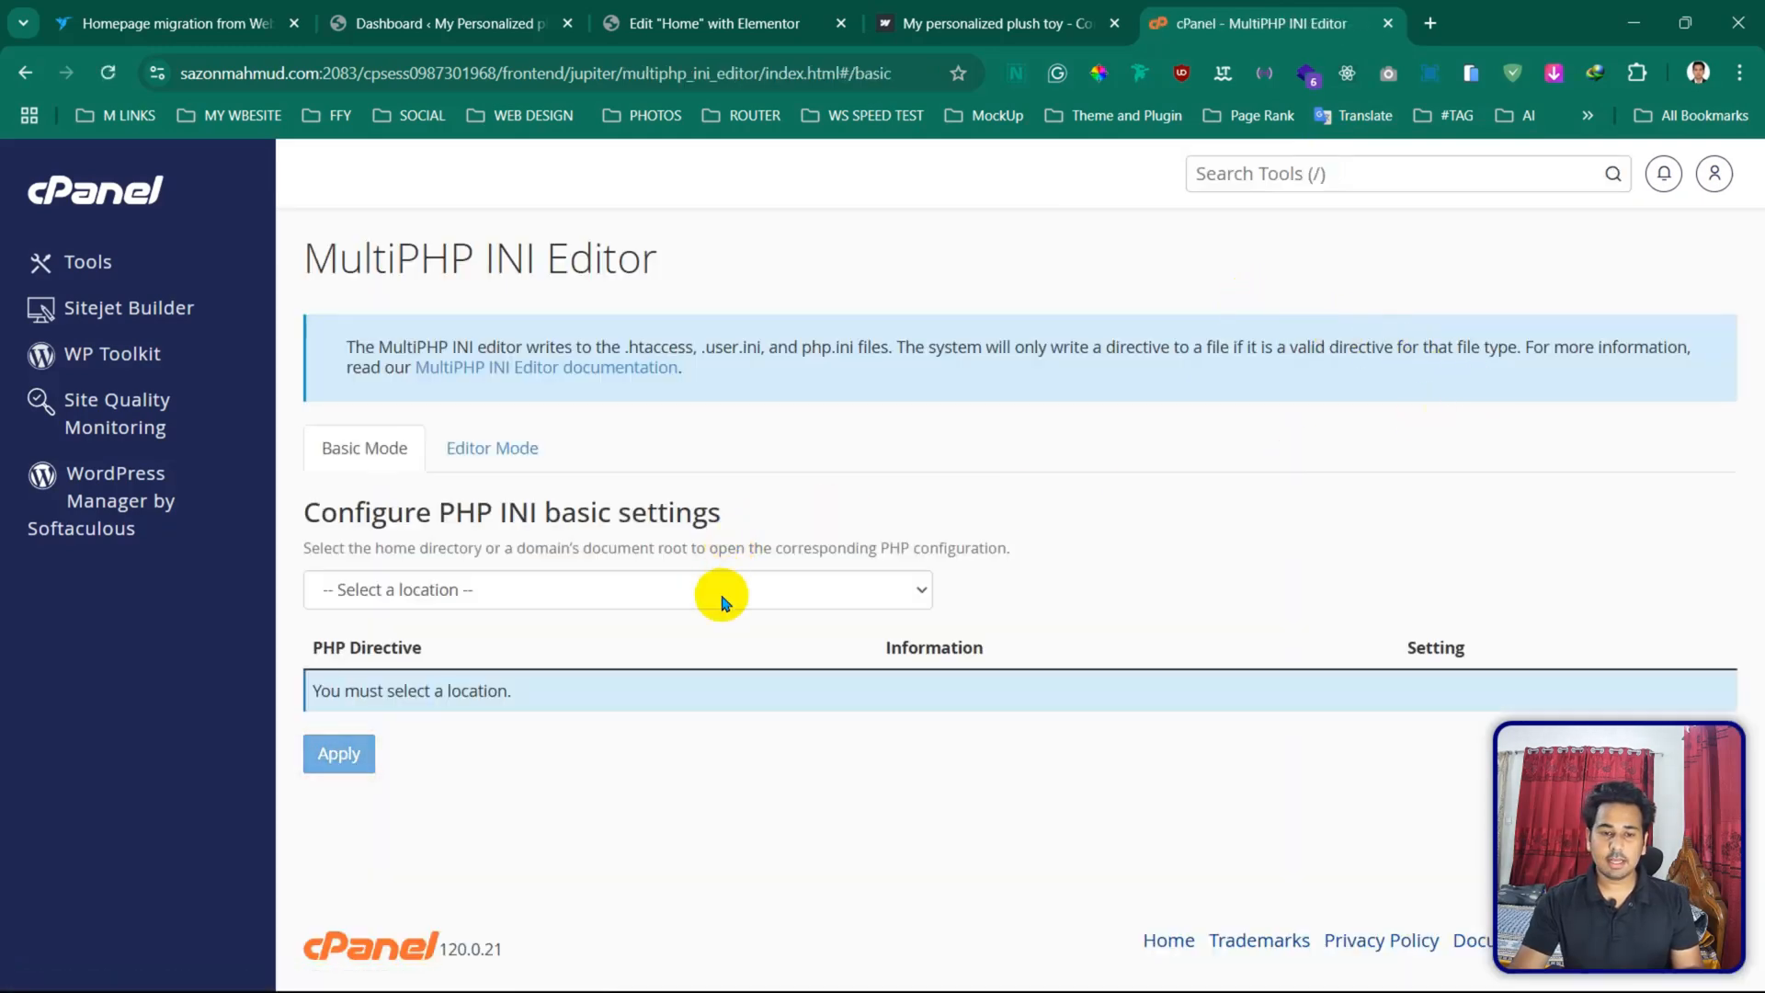
- Set the PHP memory_limit of the project subdomain to 500M and apply the new setting
{"action": "left_click", "coordinate": [722, 602]}
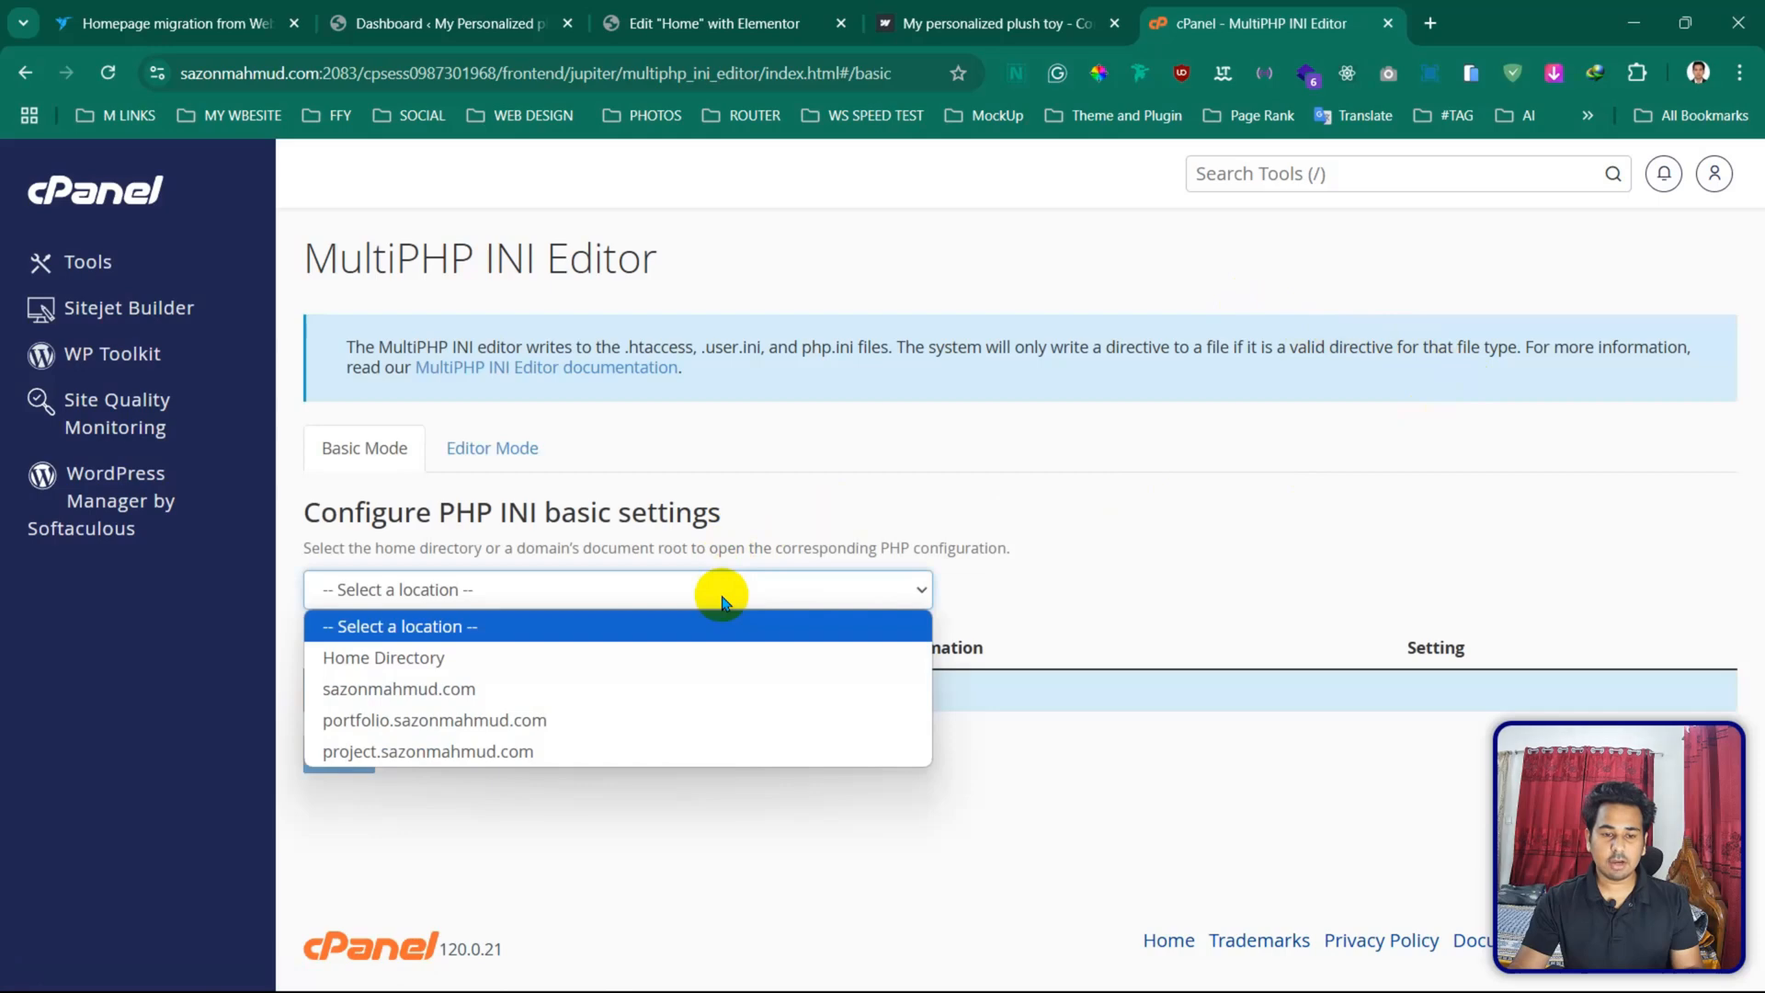
{"action": "left_click", "coordinate": [552, 751]}
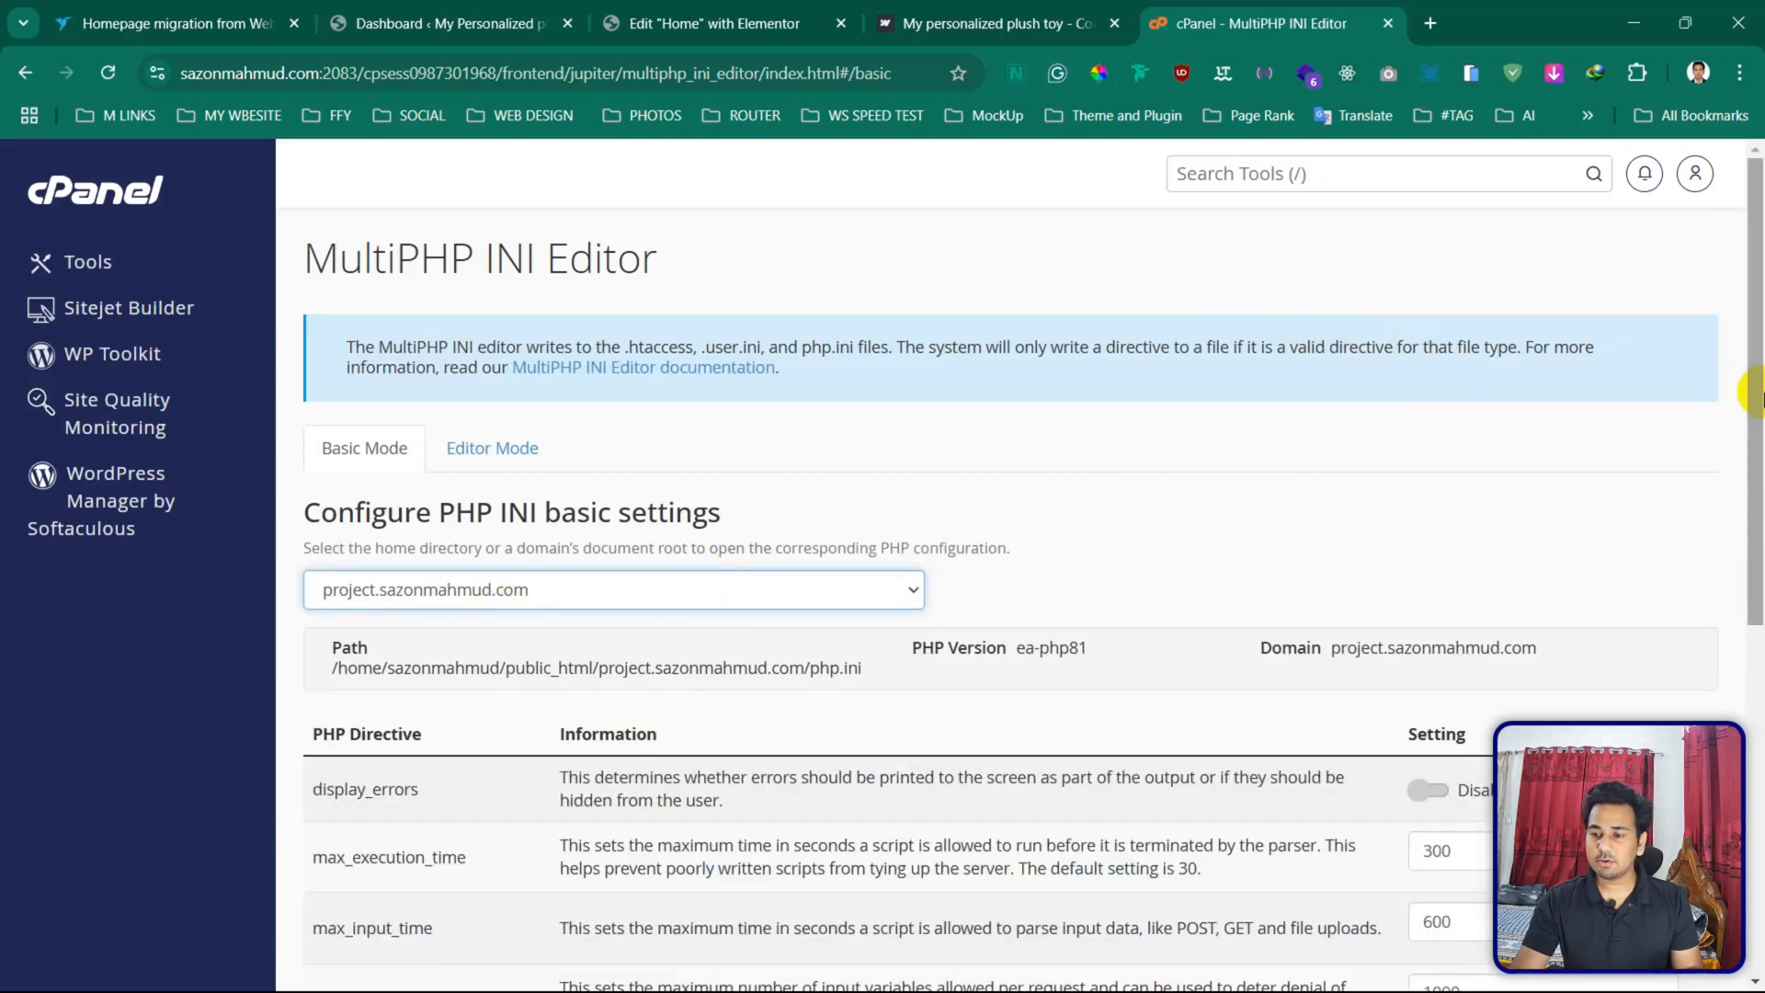
{"action": "left_click_drag", "start_coordinate": [1759, 395], "coordinate": [1759, 735]}
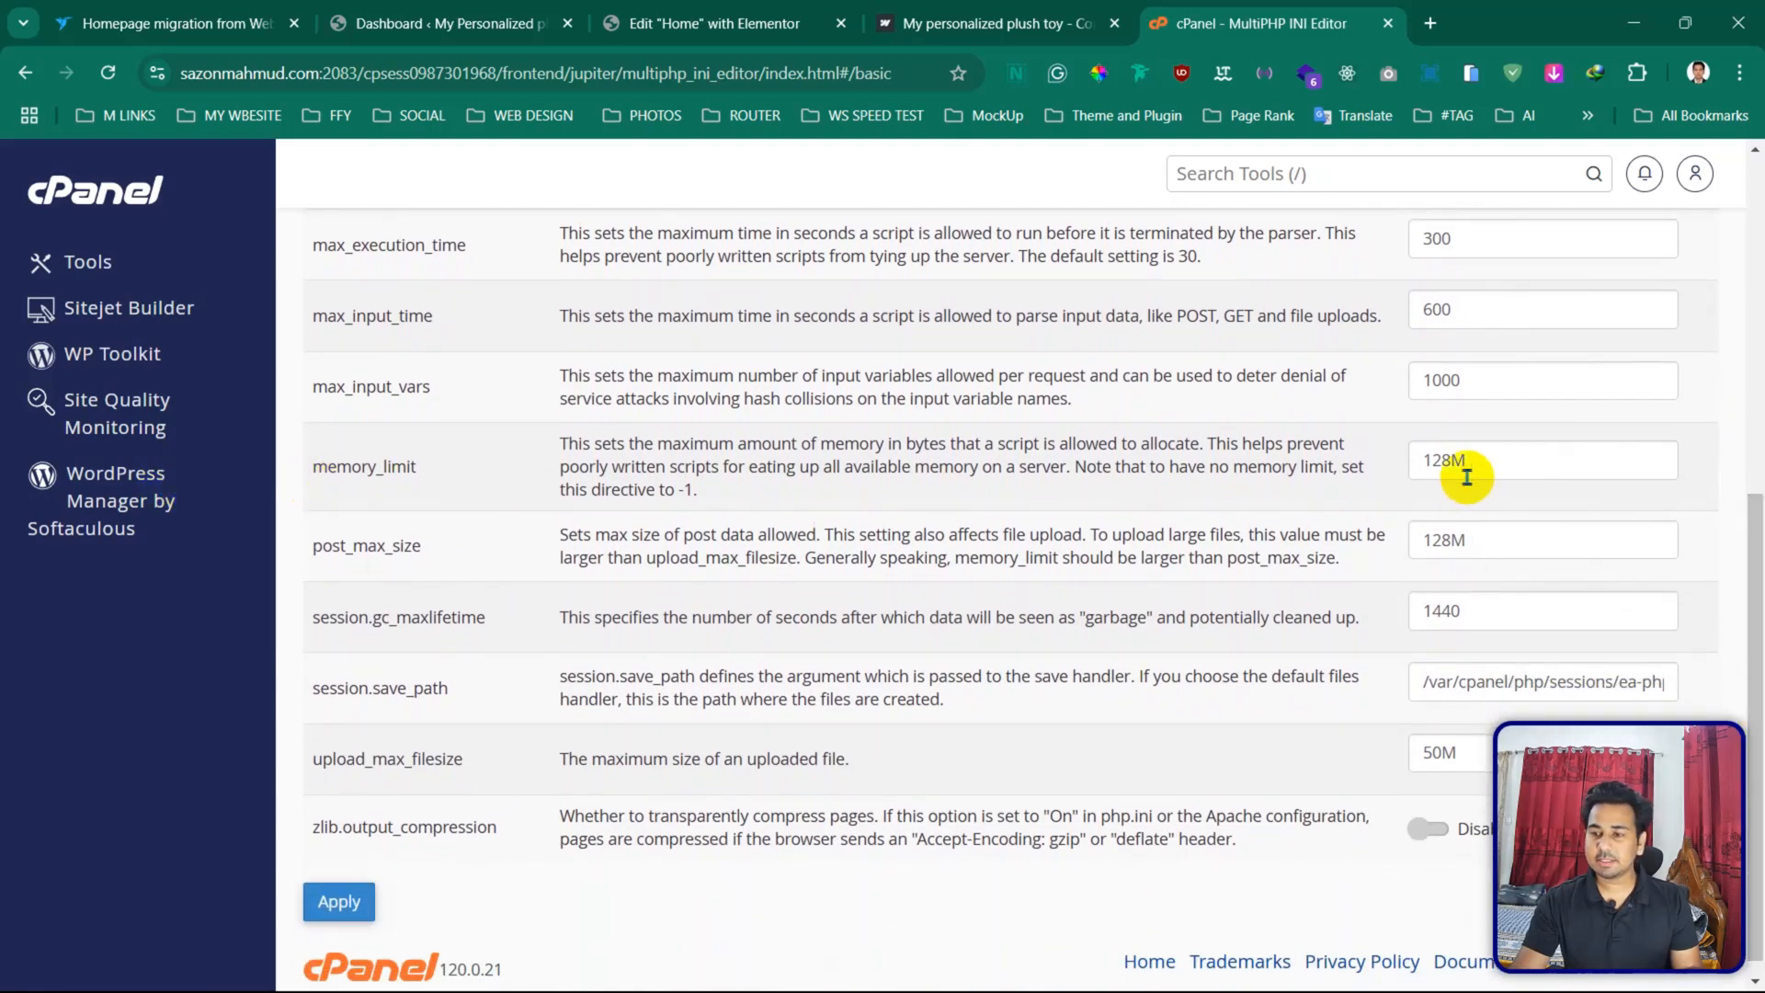
{"action": "left_click_drag", "start_coordinate": [1449, 469], "coordinate": [1414, 462]}
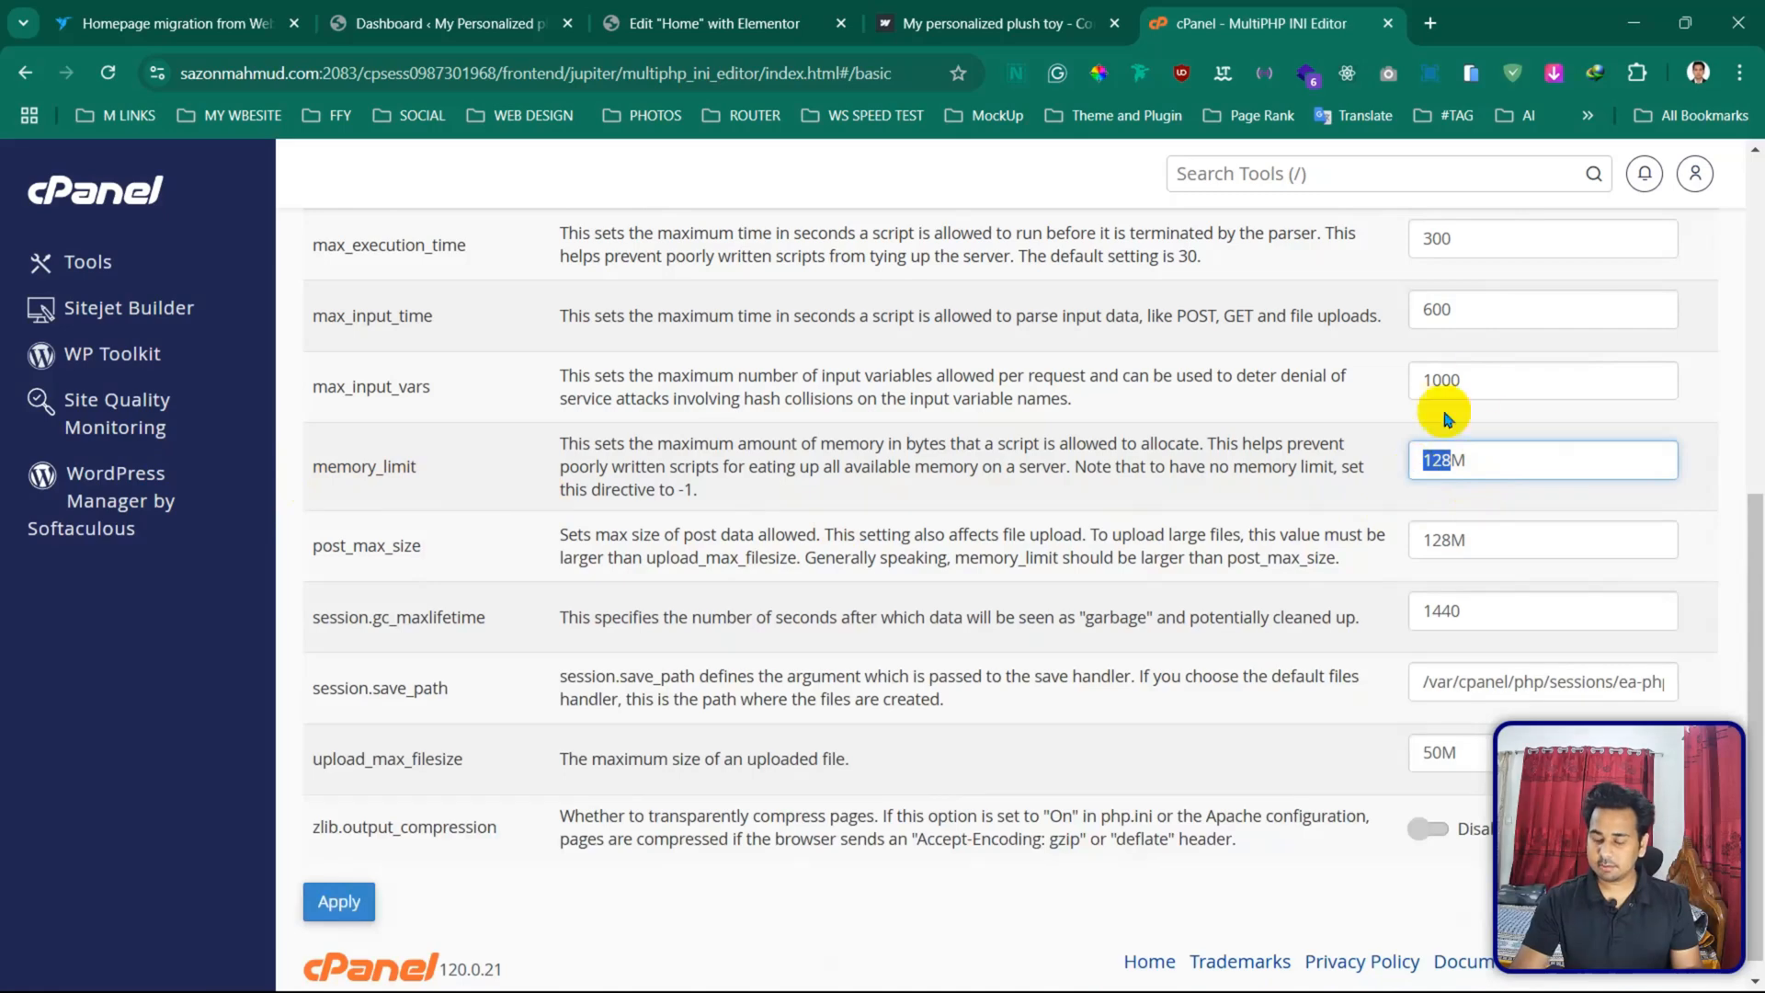
{"action": "type", "text": "500M"}
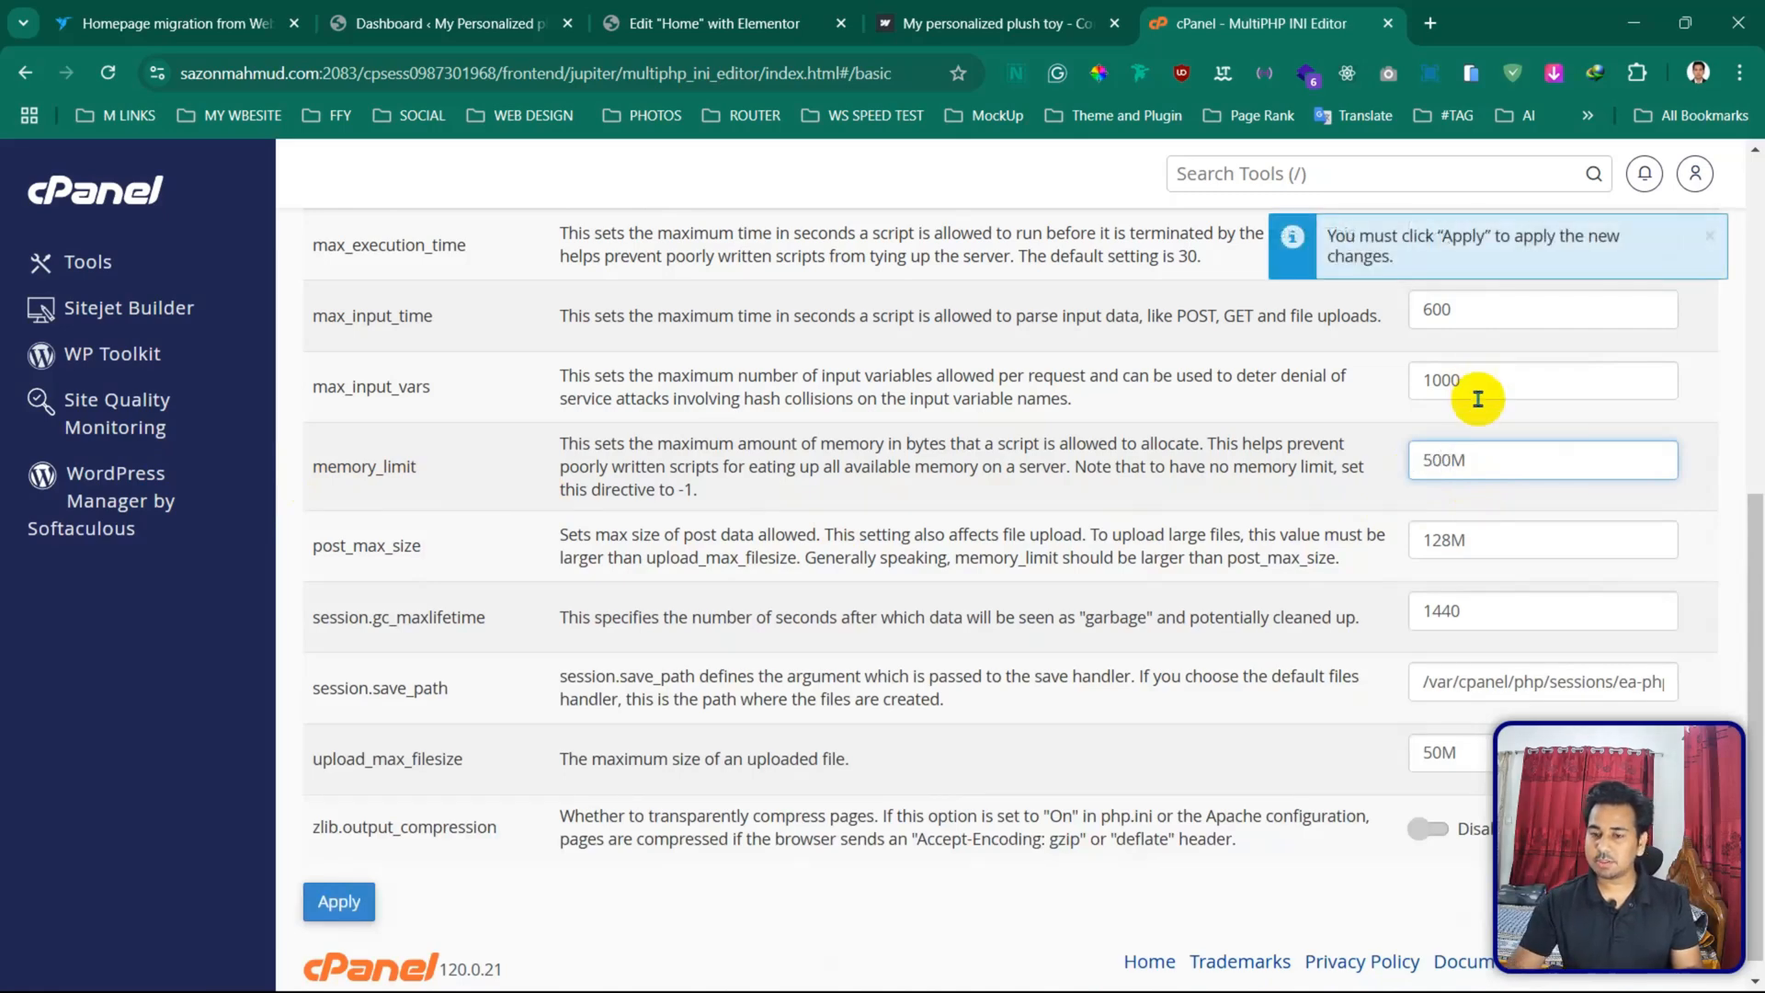
{"action": "left_click", "coordinate": [340, 902]}
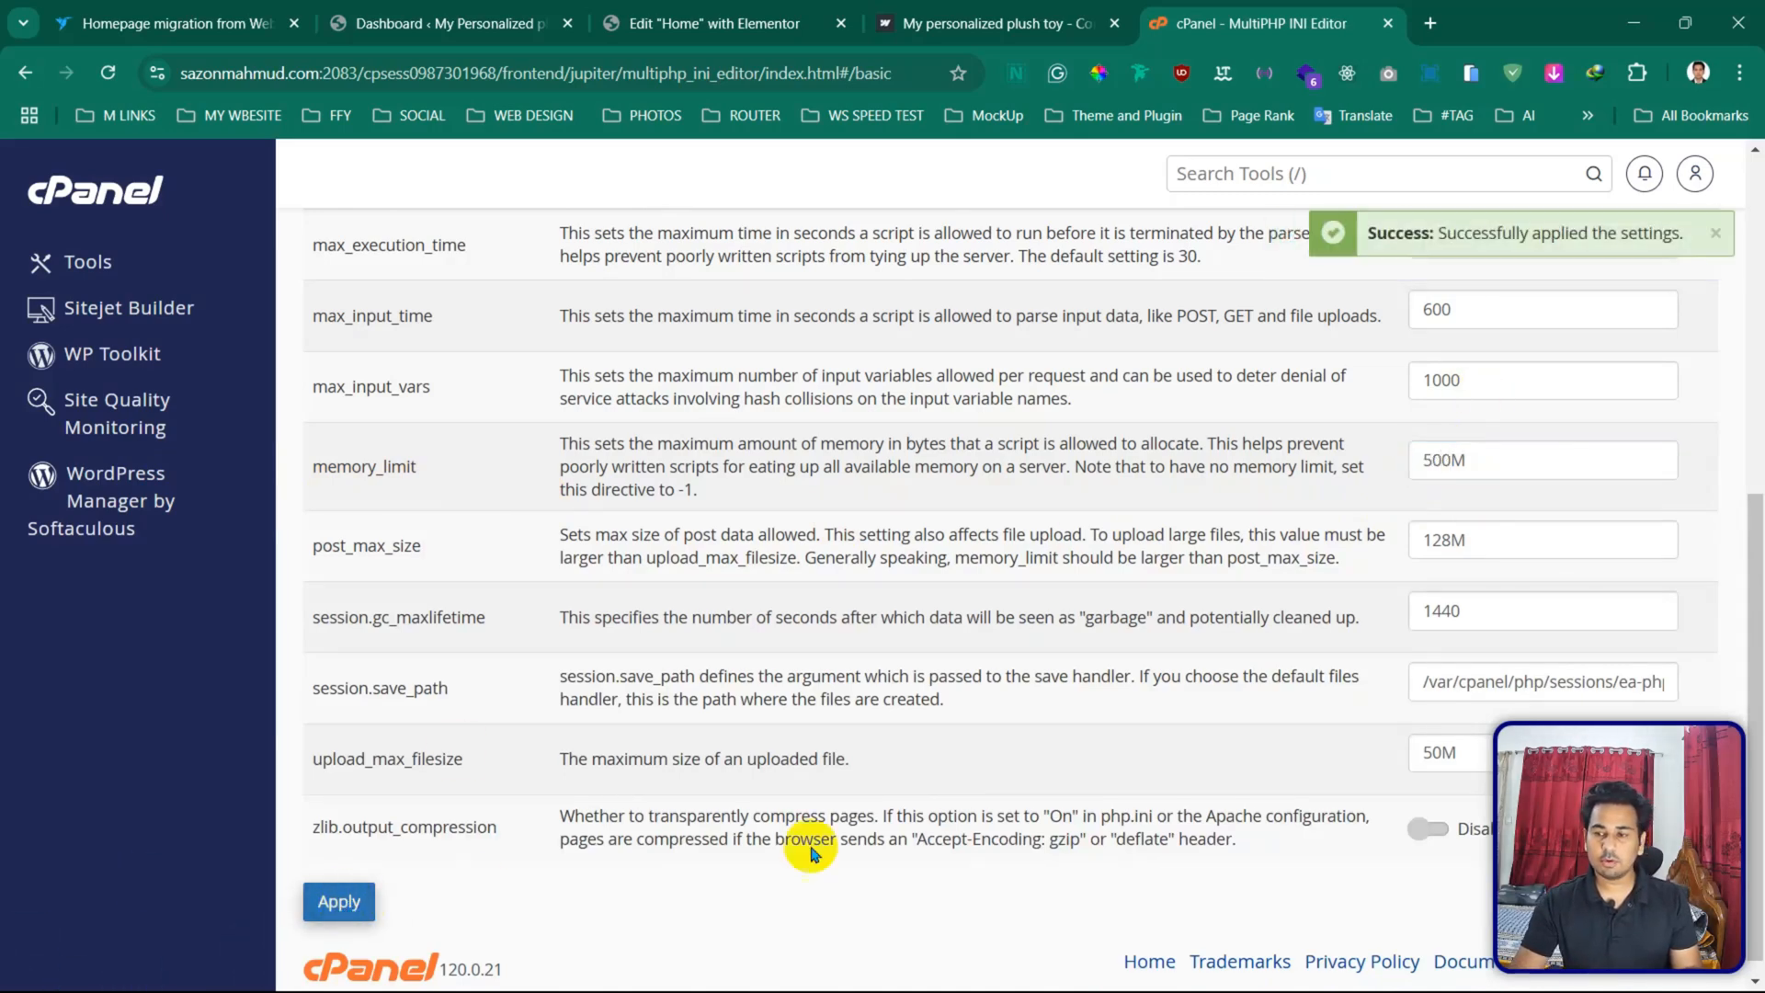
{"action": "left_click_drag", "start_coordinate": [1757, 560], "coordinate": [1758, 228]}
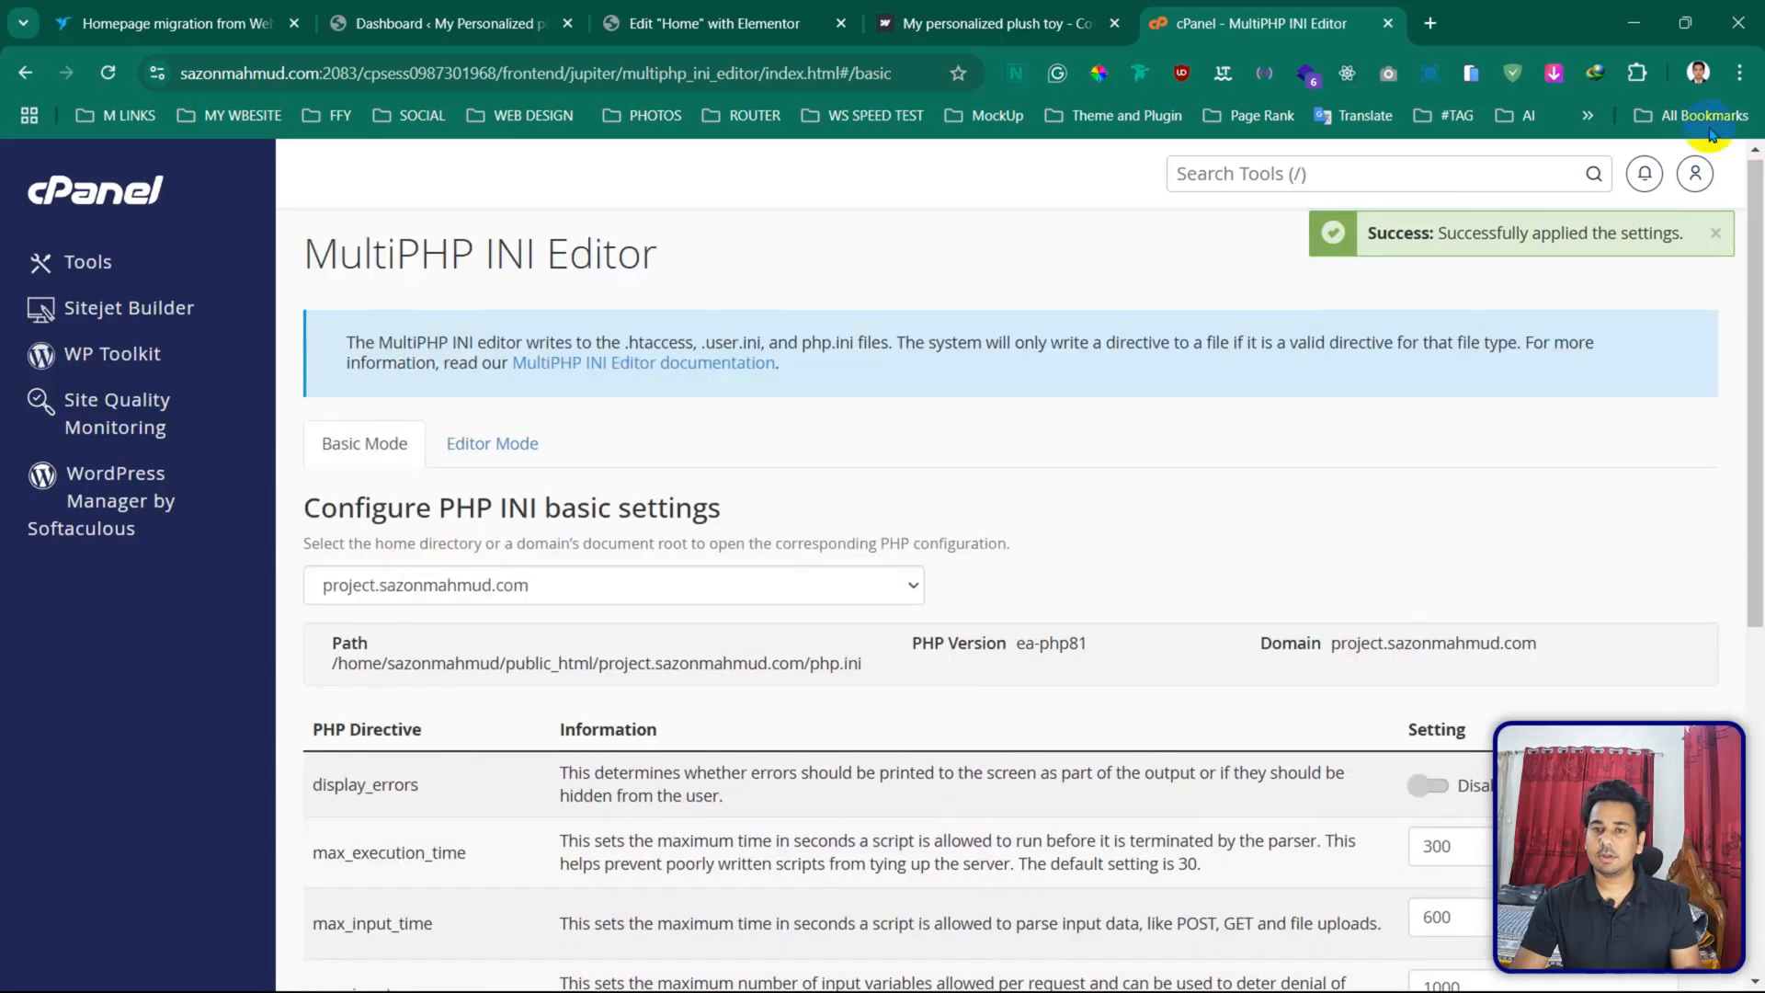
- Switch to the Elementor editor and publish the Home page
{"action": "left_click", "coordinate": [720, 13]}
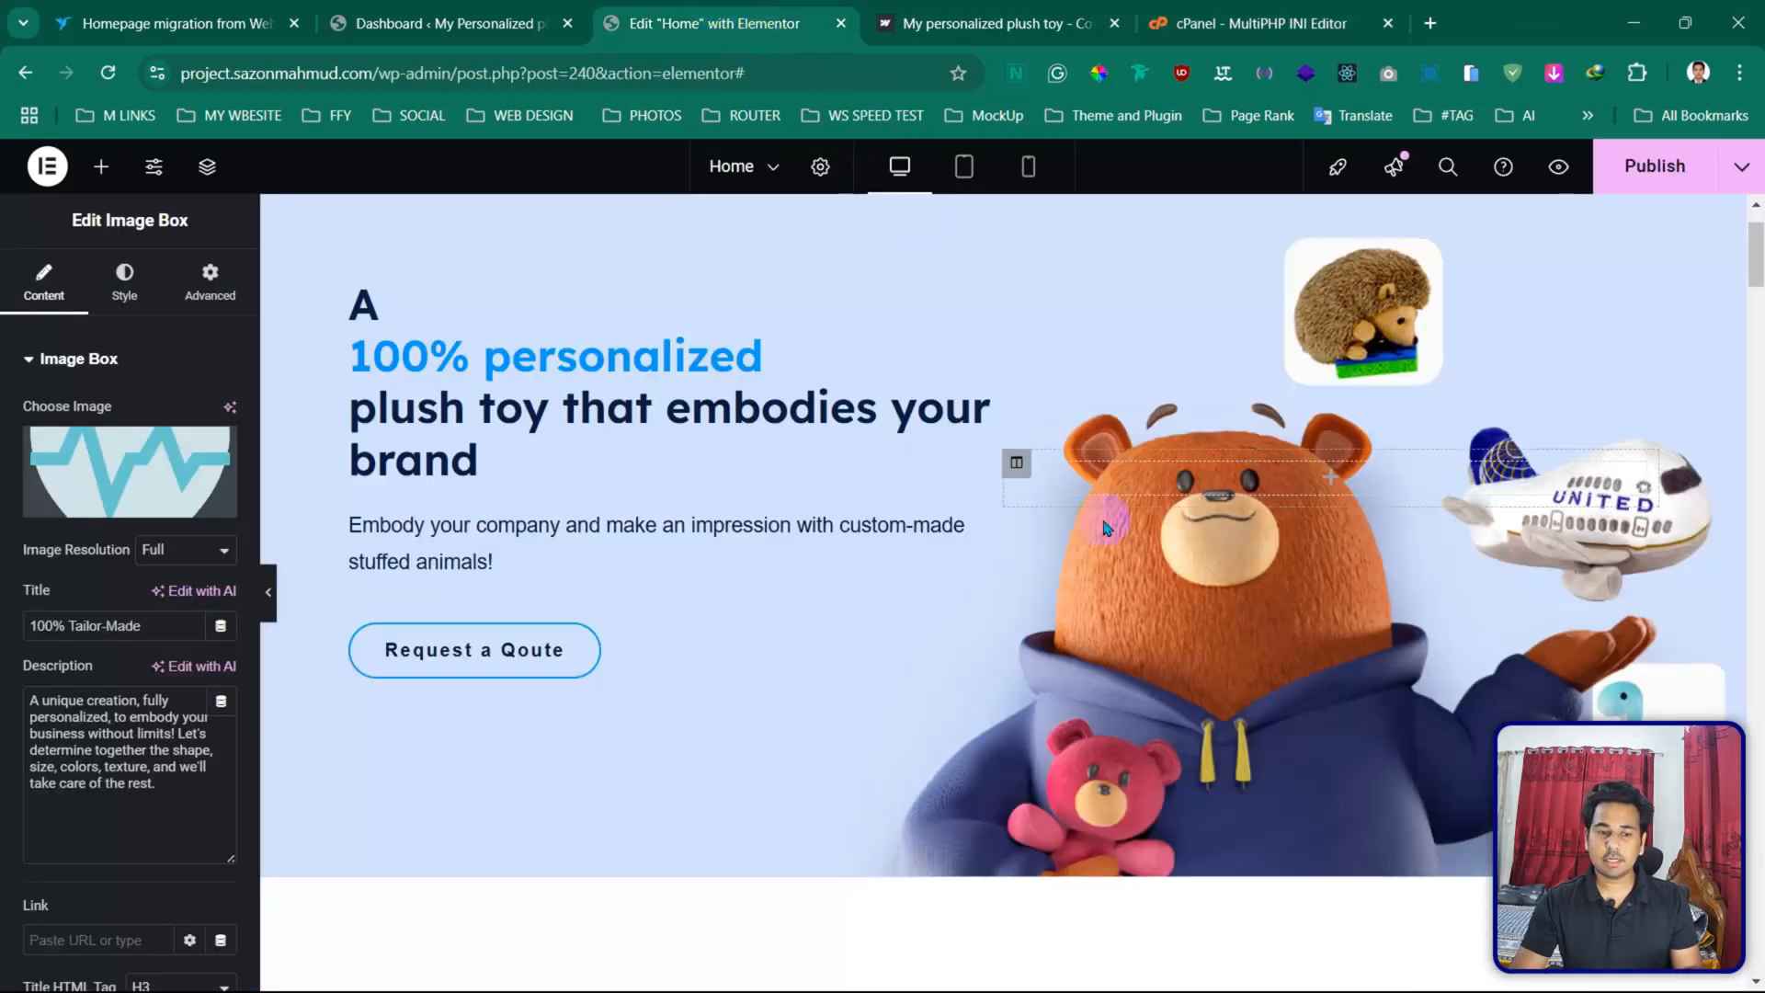
{"action": "left_click", "coordinate": [1642, 175]}
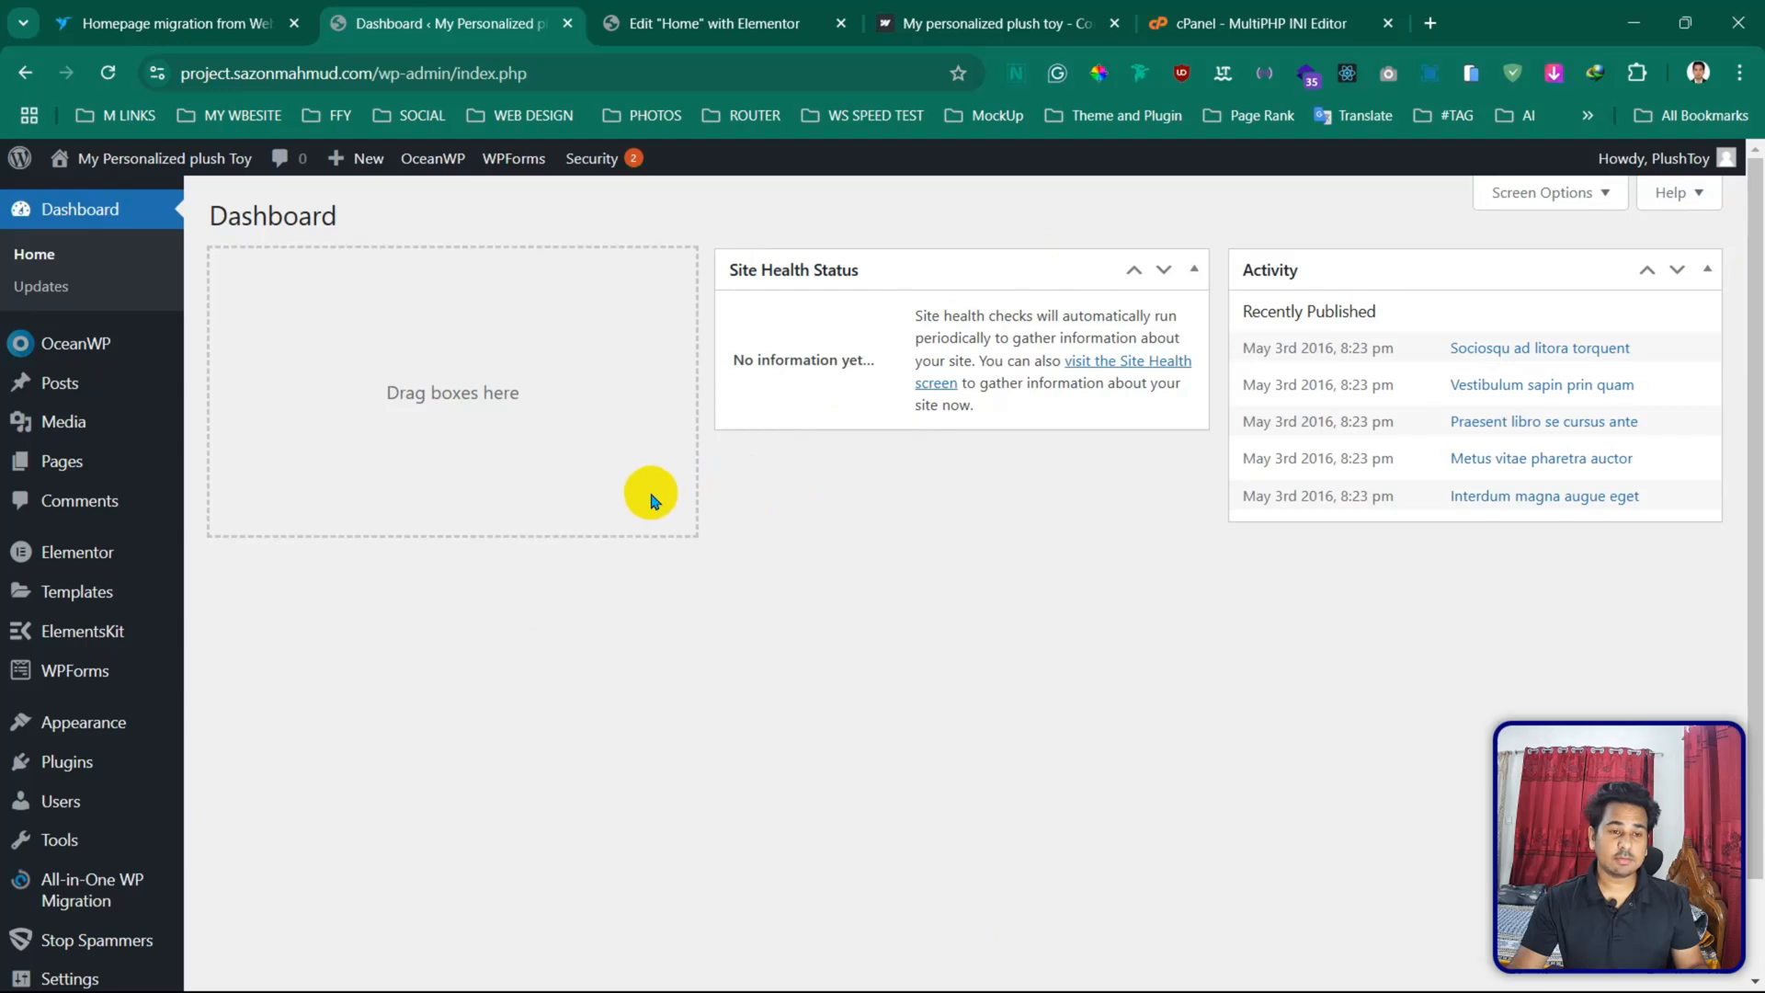
- Search the WordPress plugin directory for "database", then install and activate Advanced Database Cleaner
{"action": "left_click_drag", "start_coordinate": [1757, 432], "coordinate": [1752, 531]}
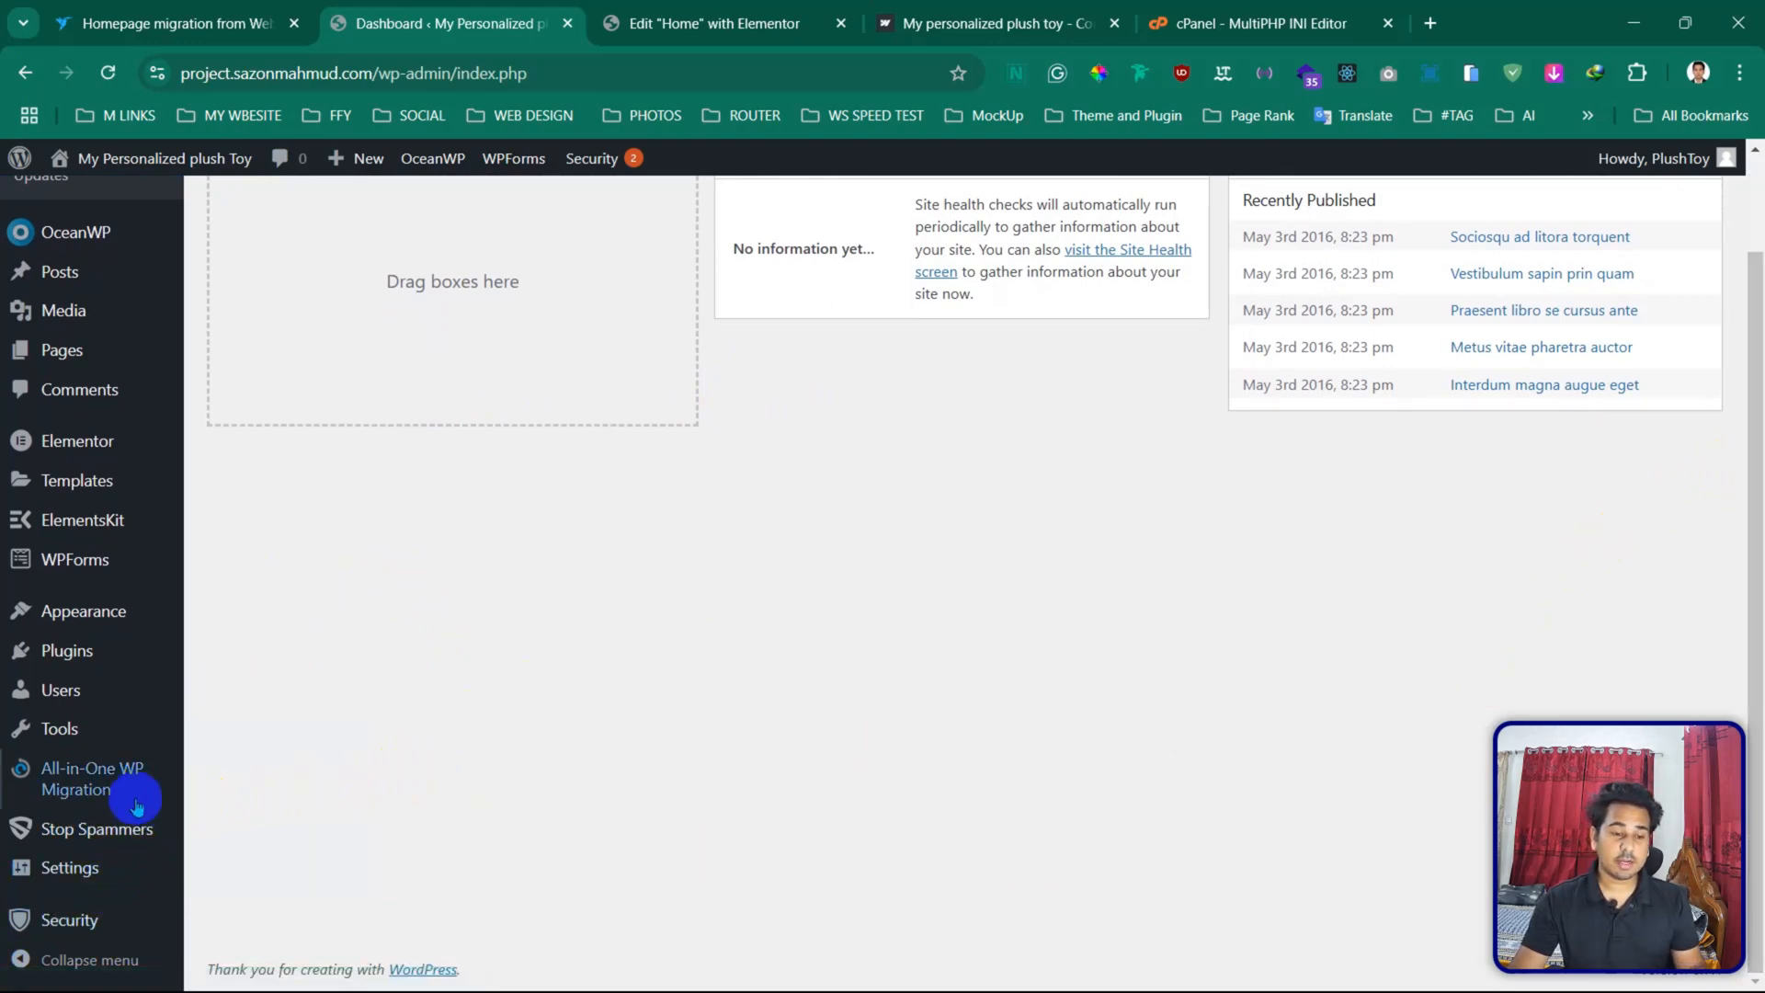
{"action": "left_click", "coordinate": [103, 650]}
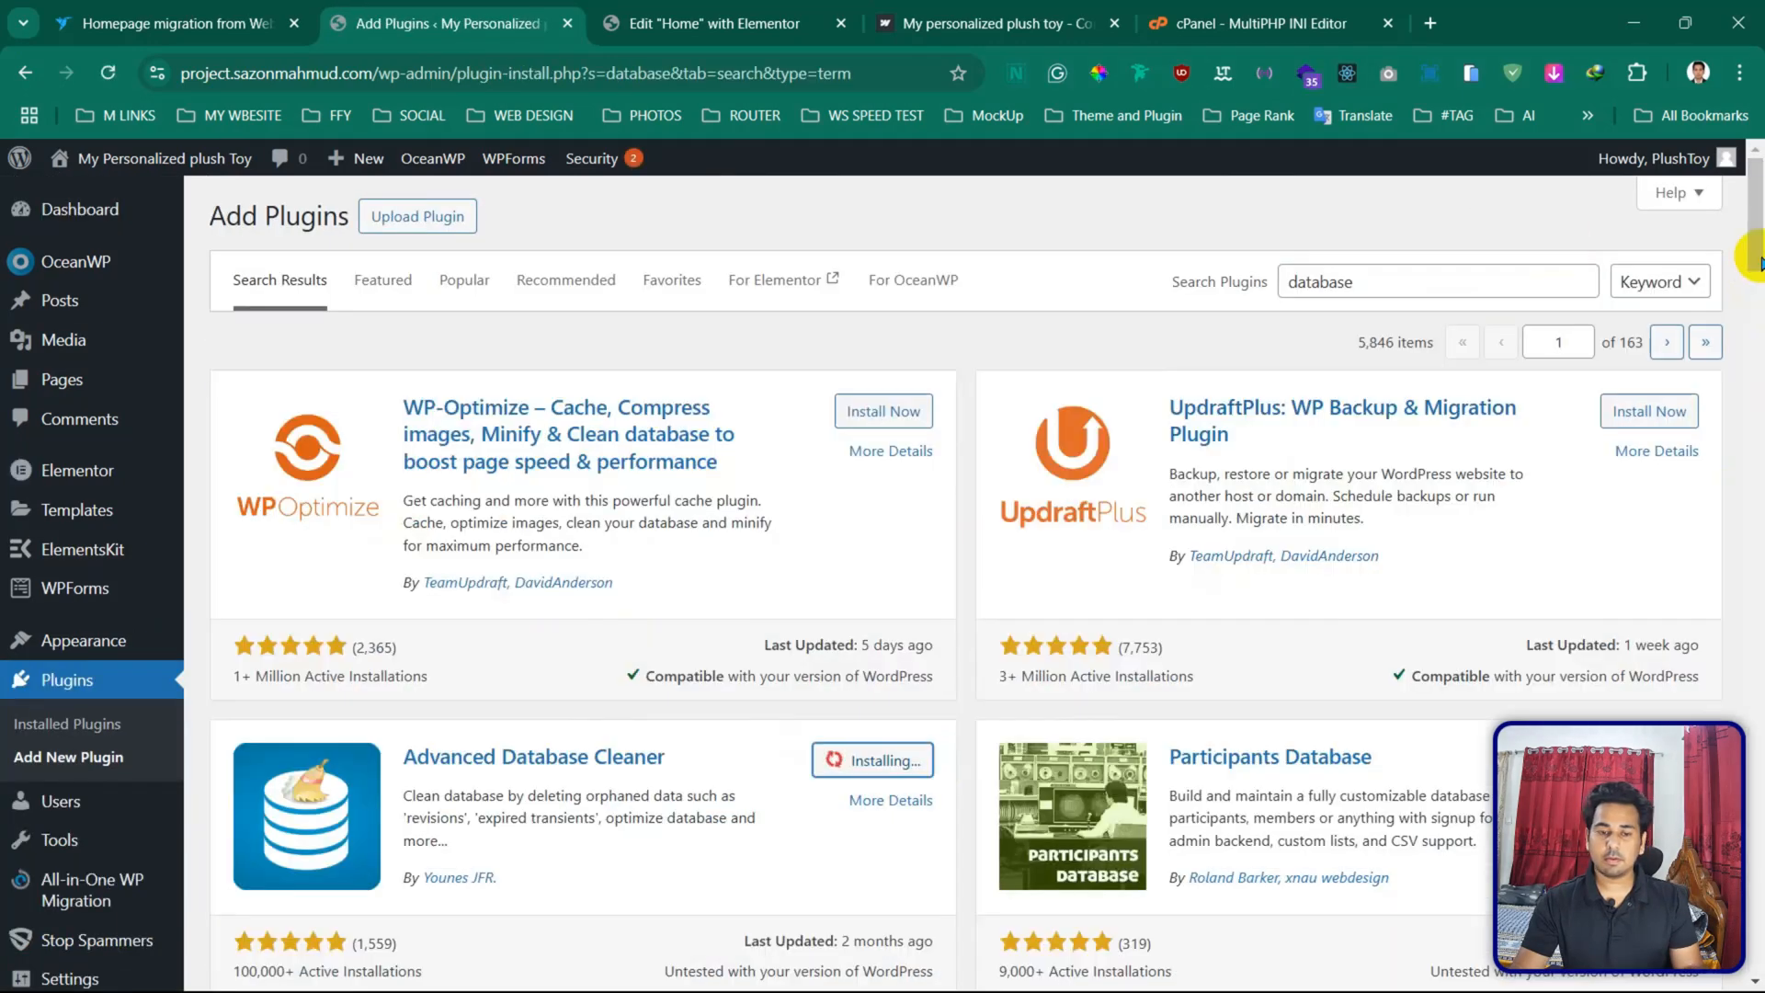
{"action": "scroll", "coordinate": [1757, 262], "scroll_direction": "down", "scroll_amount": 3}
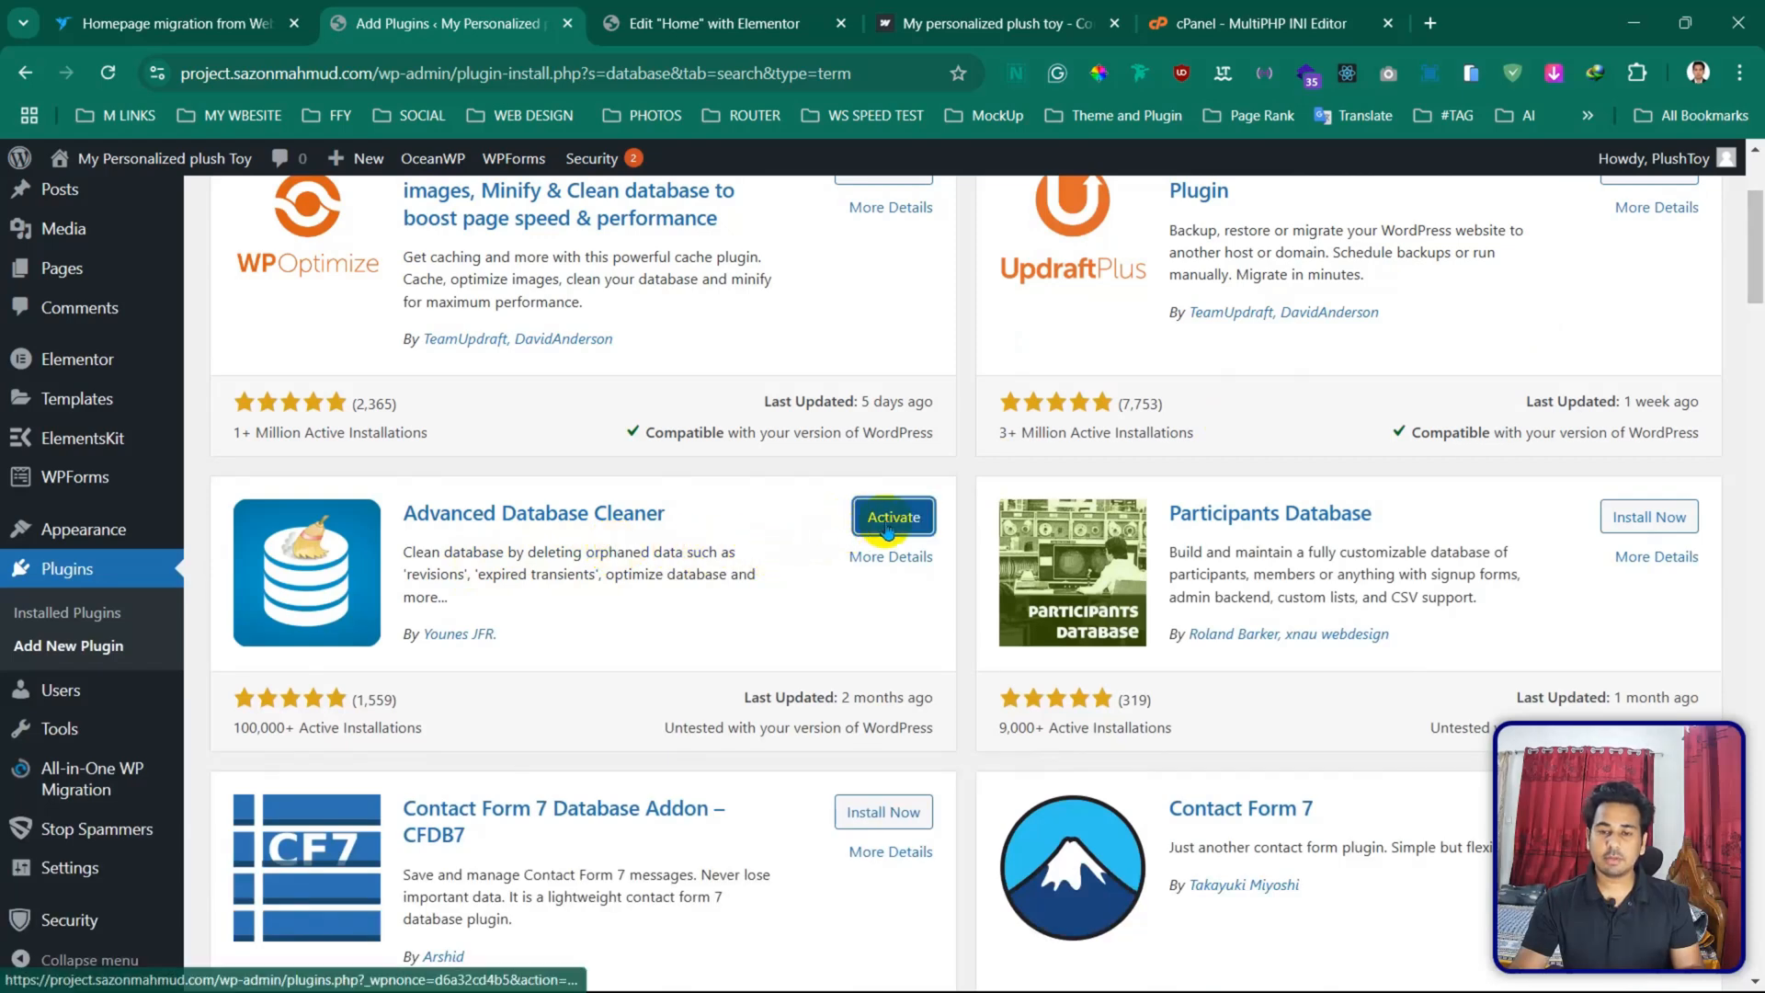
{"action": "left_click", "coordinate": [885, 526]}
{"action": "scroll", "coordinate": [117, 586], "scroll_direction": "down", "scroll_amount": 3}
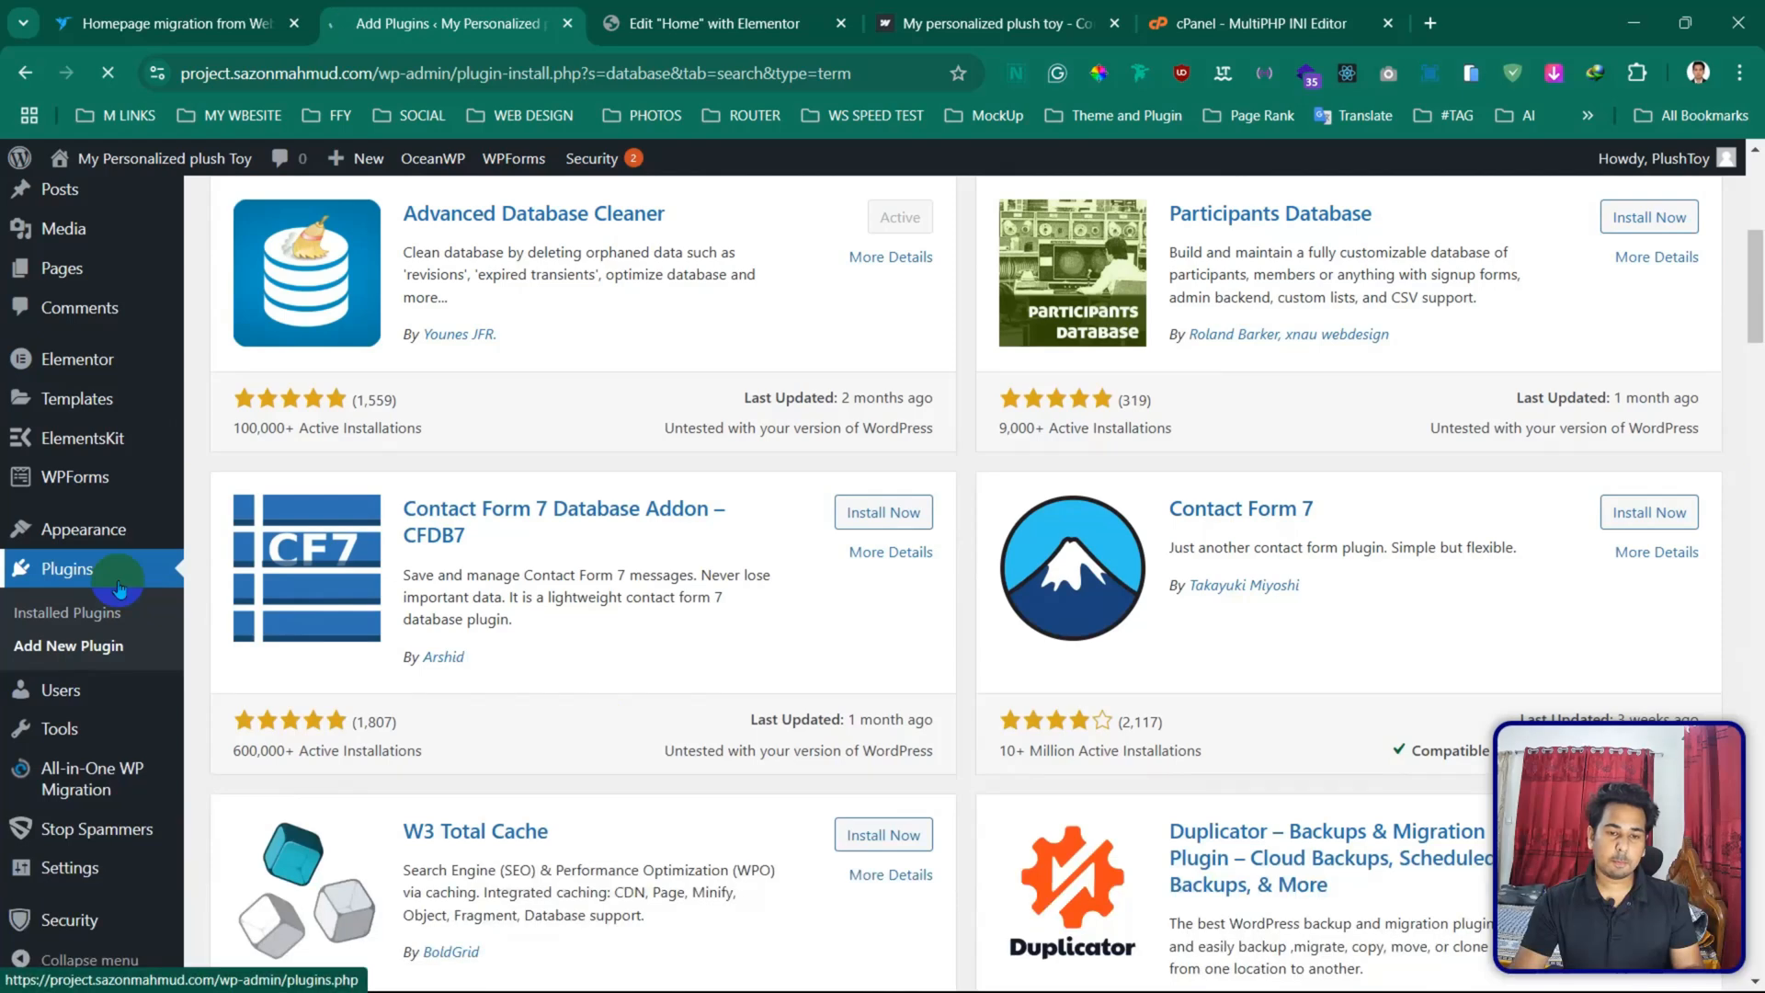
- Run Clean on all listed elements in WP DB Cleaner's general clean-up and confirm the irreversible operation
{"action": "scroll", "coordinate": [118, 583], "scroll_direction": "down", "scroll_amount": 2}
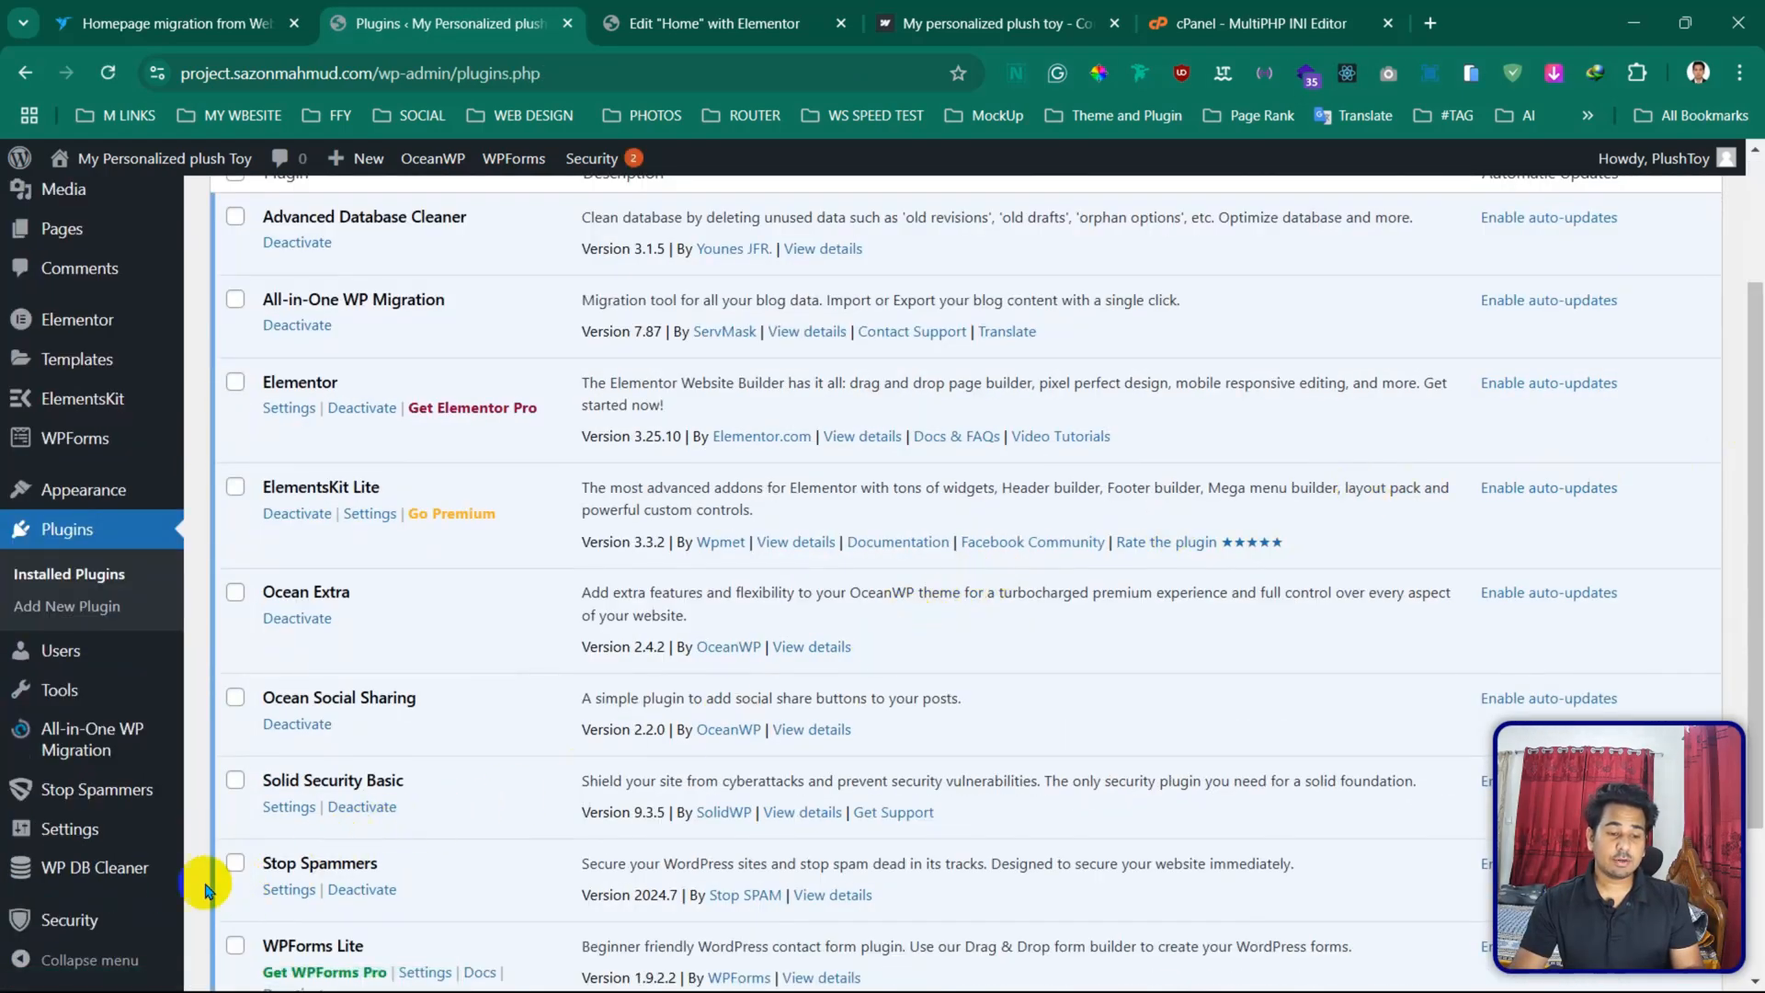
{"action": "left_click", "coordinate": [92, 885]}
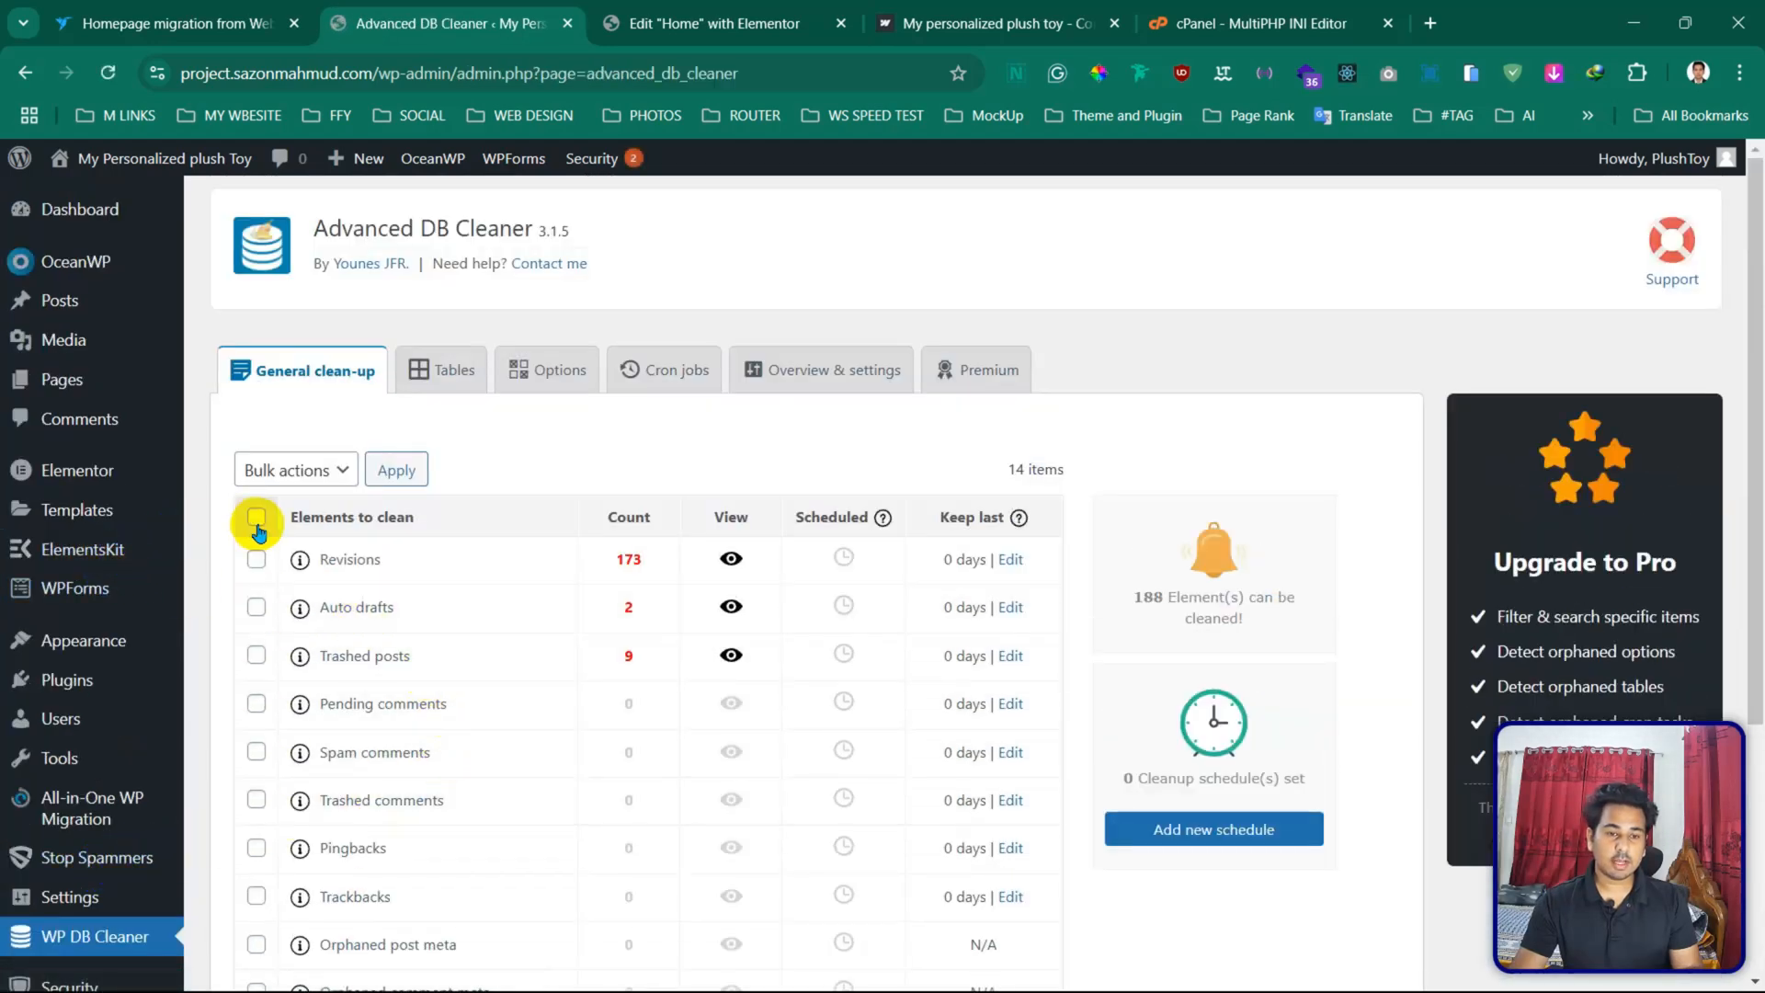
{"action": "left_click", "coordinate": [326, 469]}
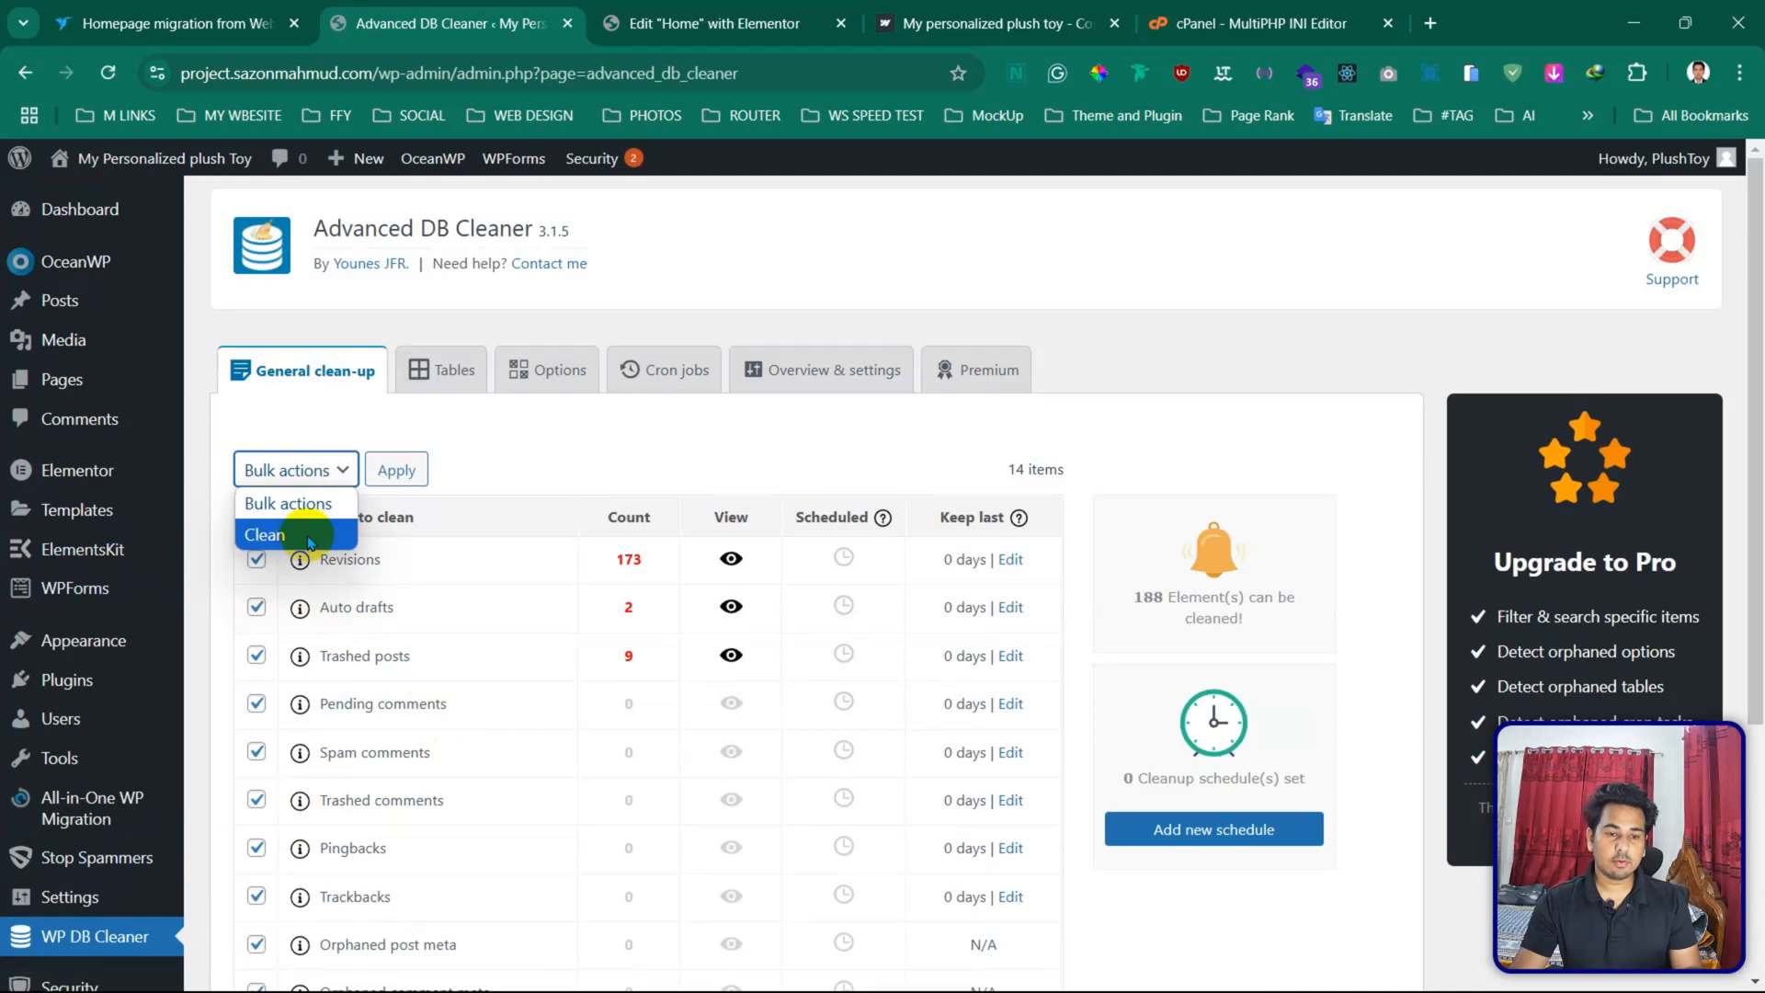
{"action": "left_click", "coordinate": [309, 536]}
{"action": "left_click", "coordinate": [405, 467]}
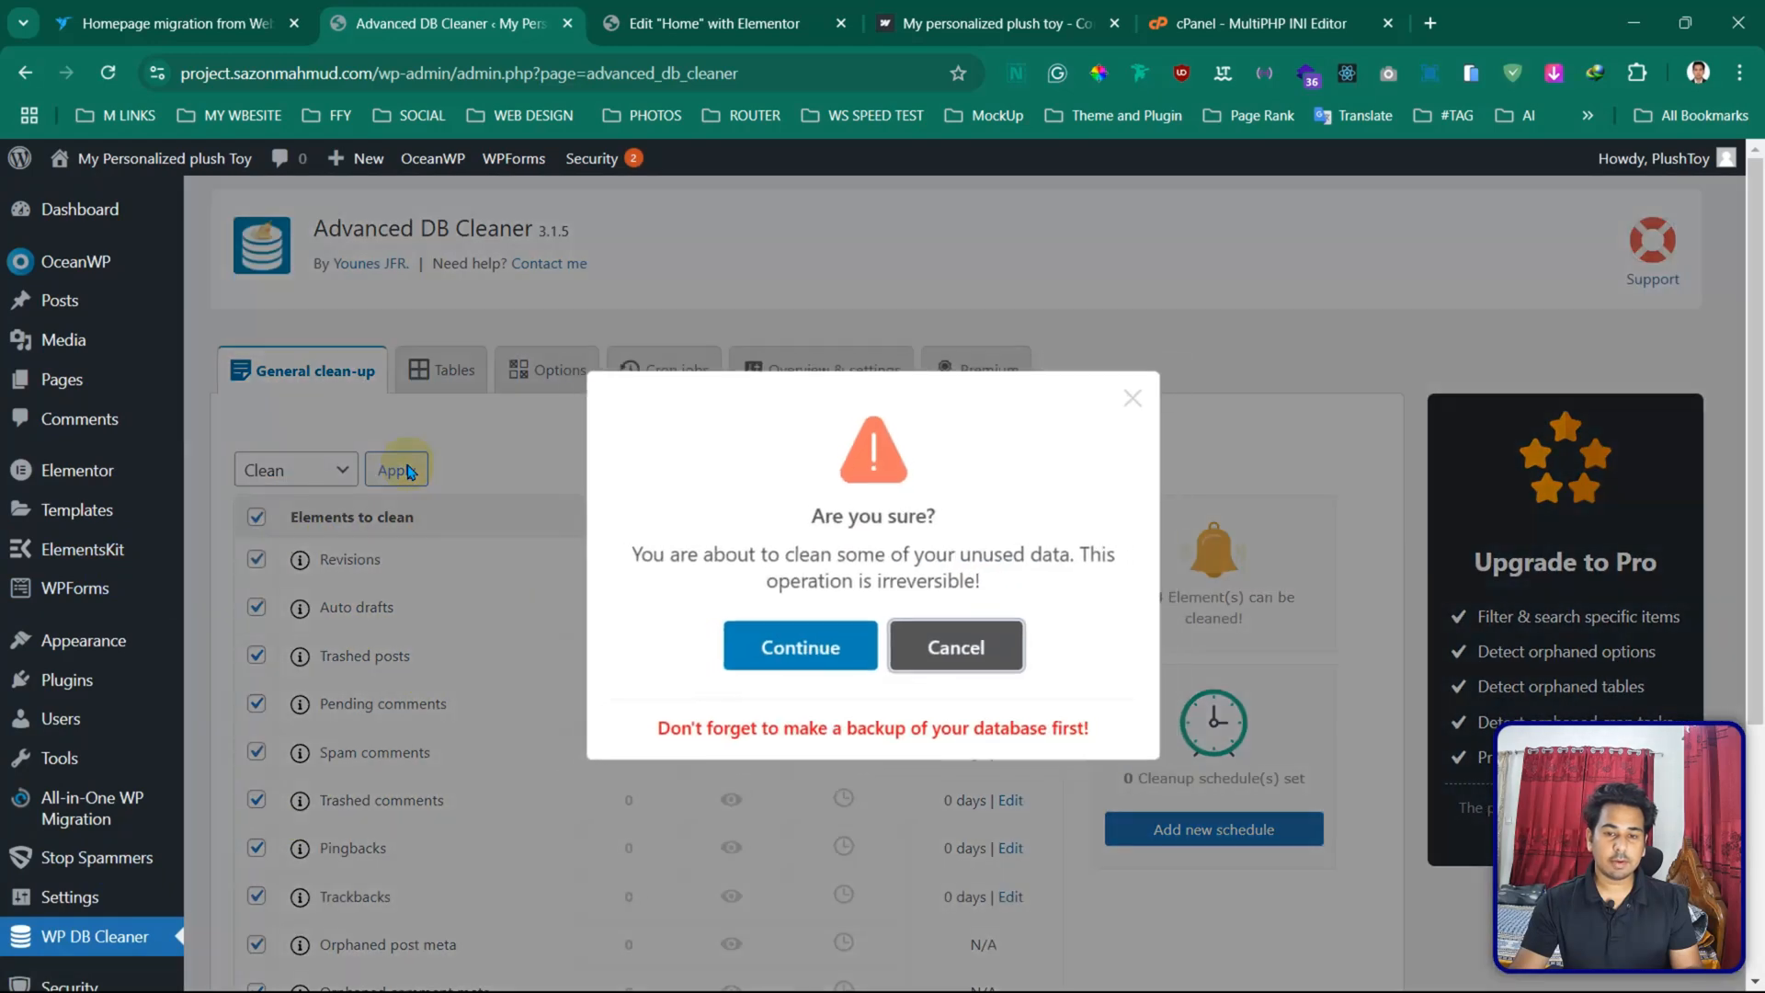
{"action": "left_click", "coordinate": [840, 649]}
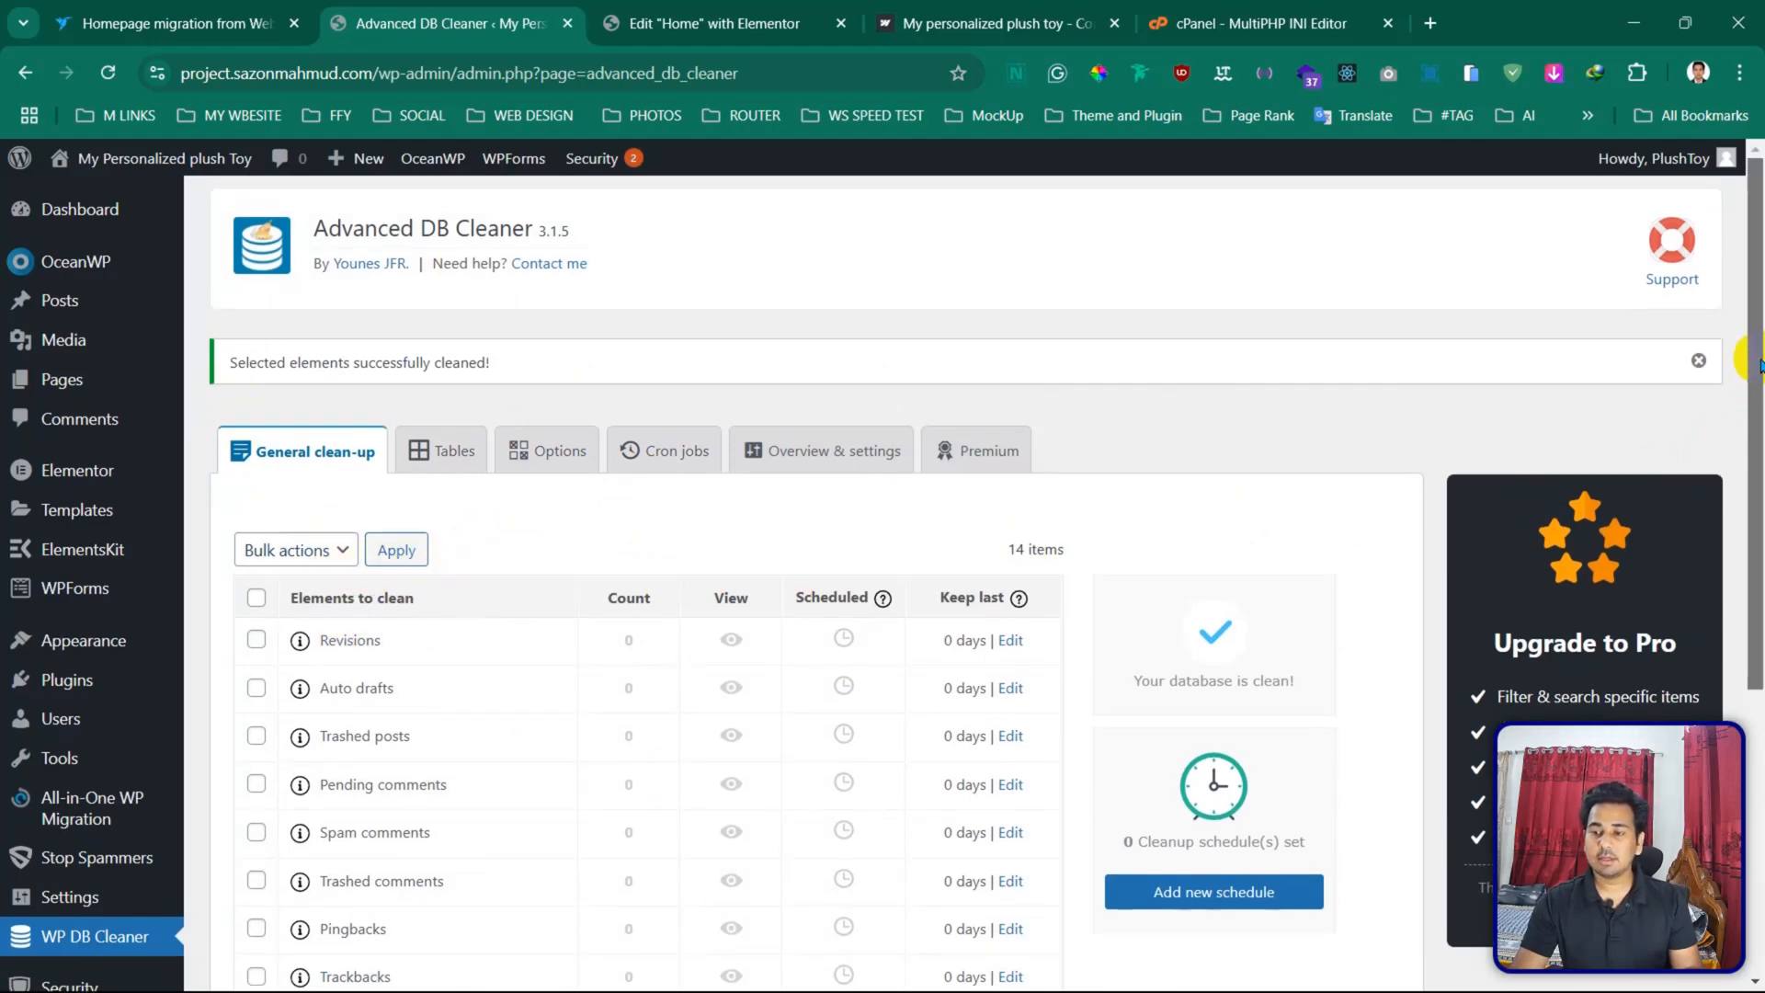
- Return to the WordPress dashboard and close the cPanel MultiPHP INI Editor page
{"action": "left_click", "coordinate": [51, 237]}
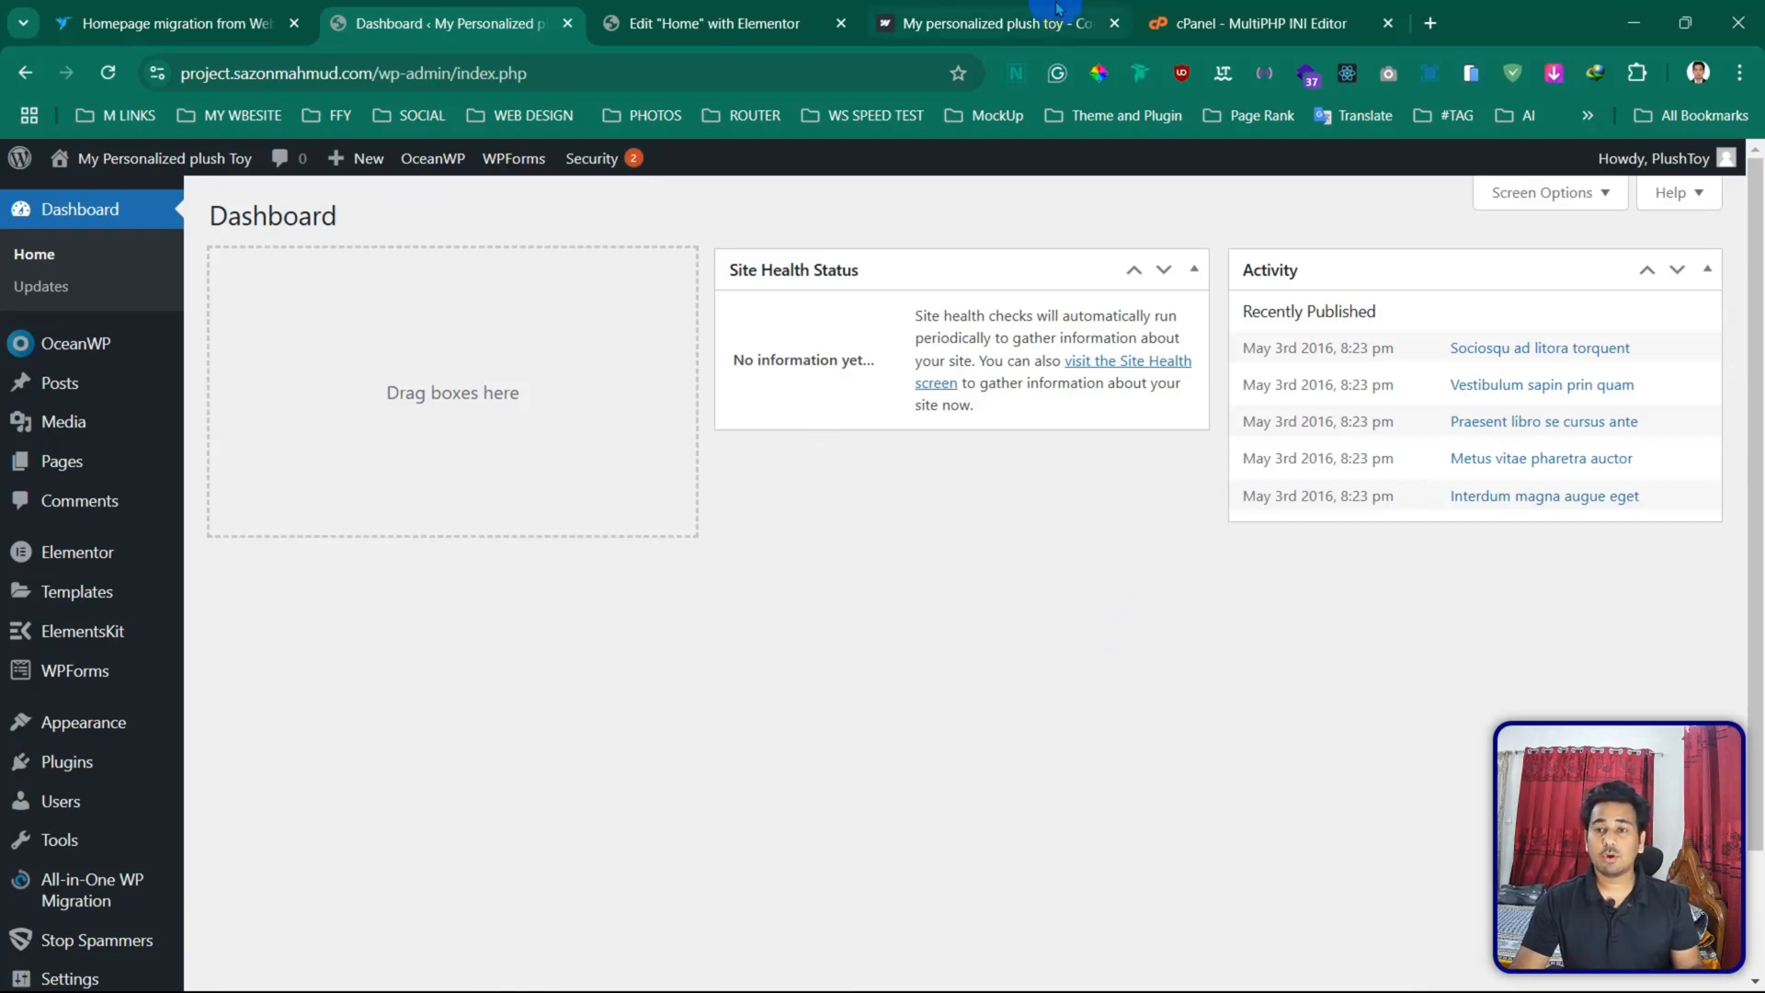
{"action": "left_click", "coordinate": [1238, 40]}
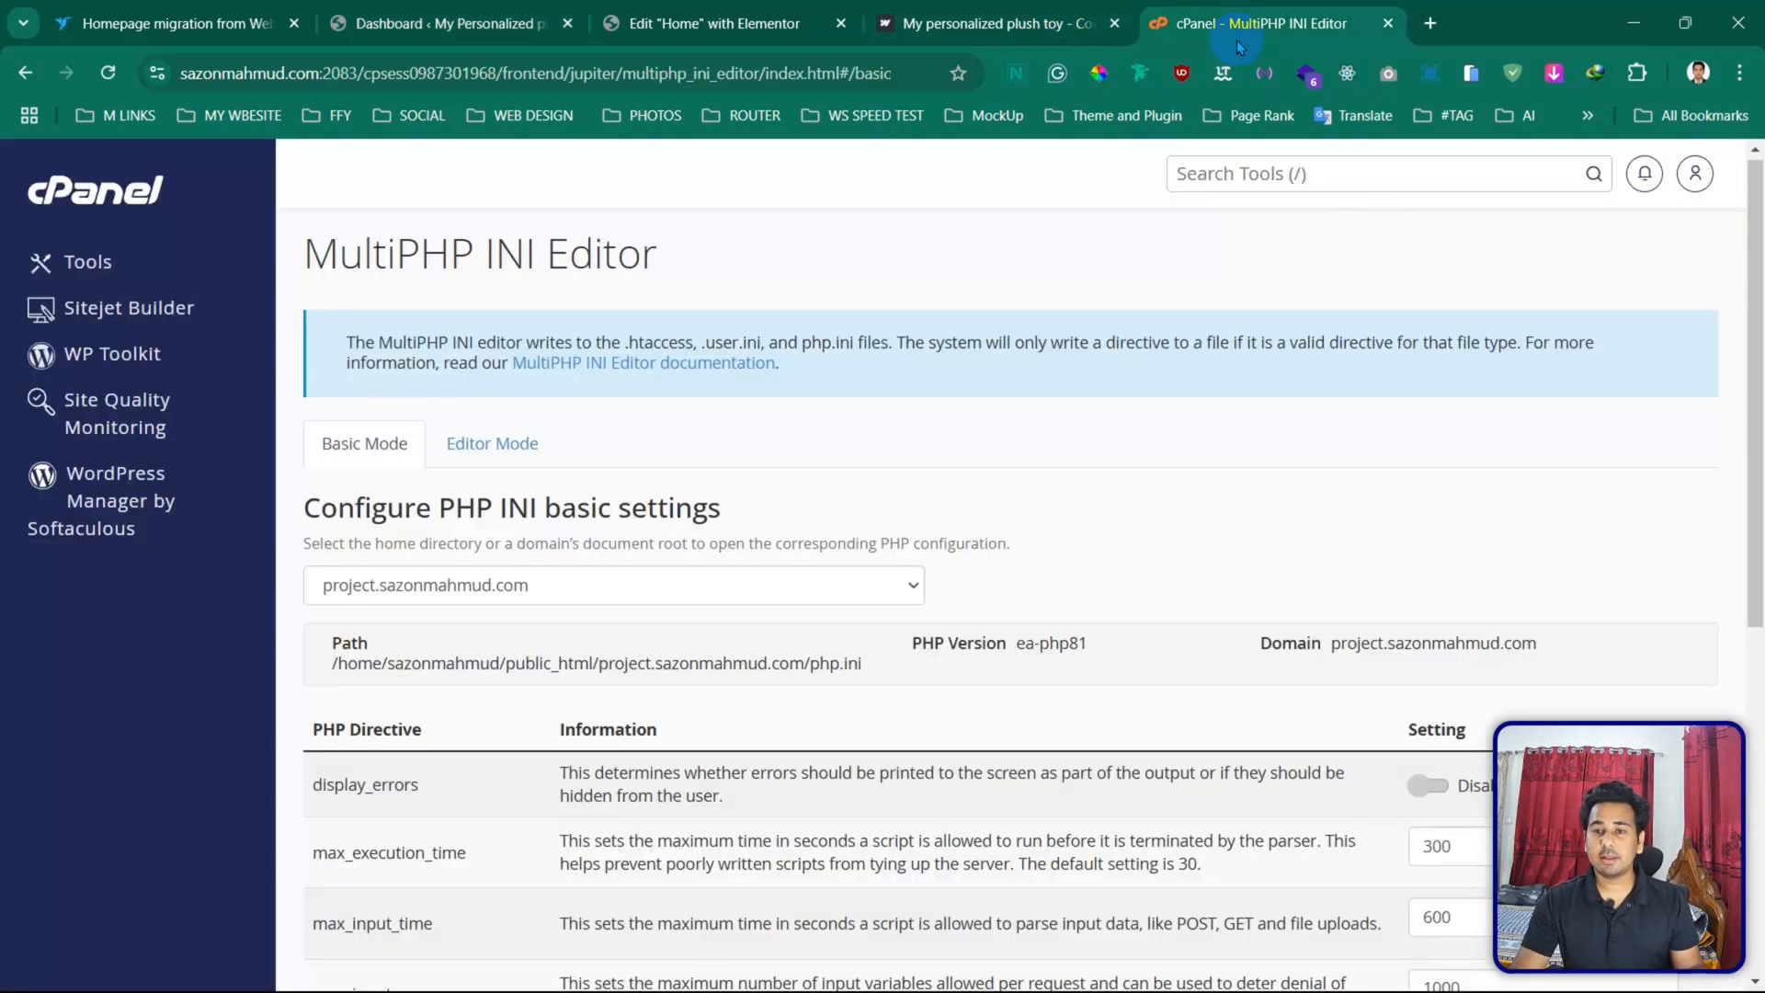
{"action": "left_click", "coordinate": [1386, 28]}
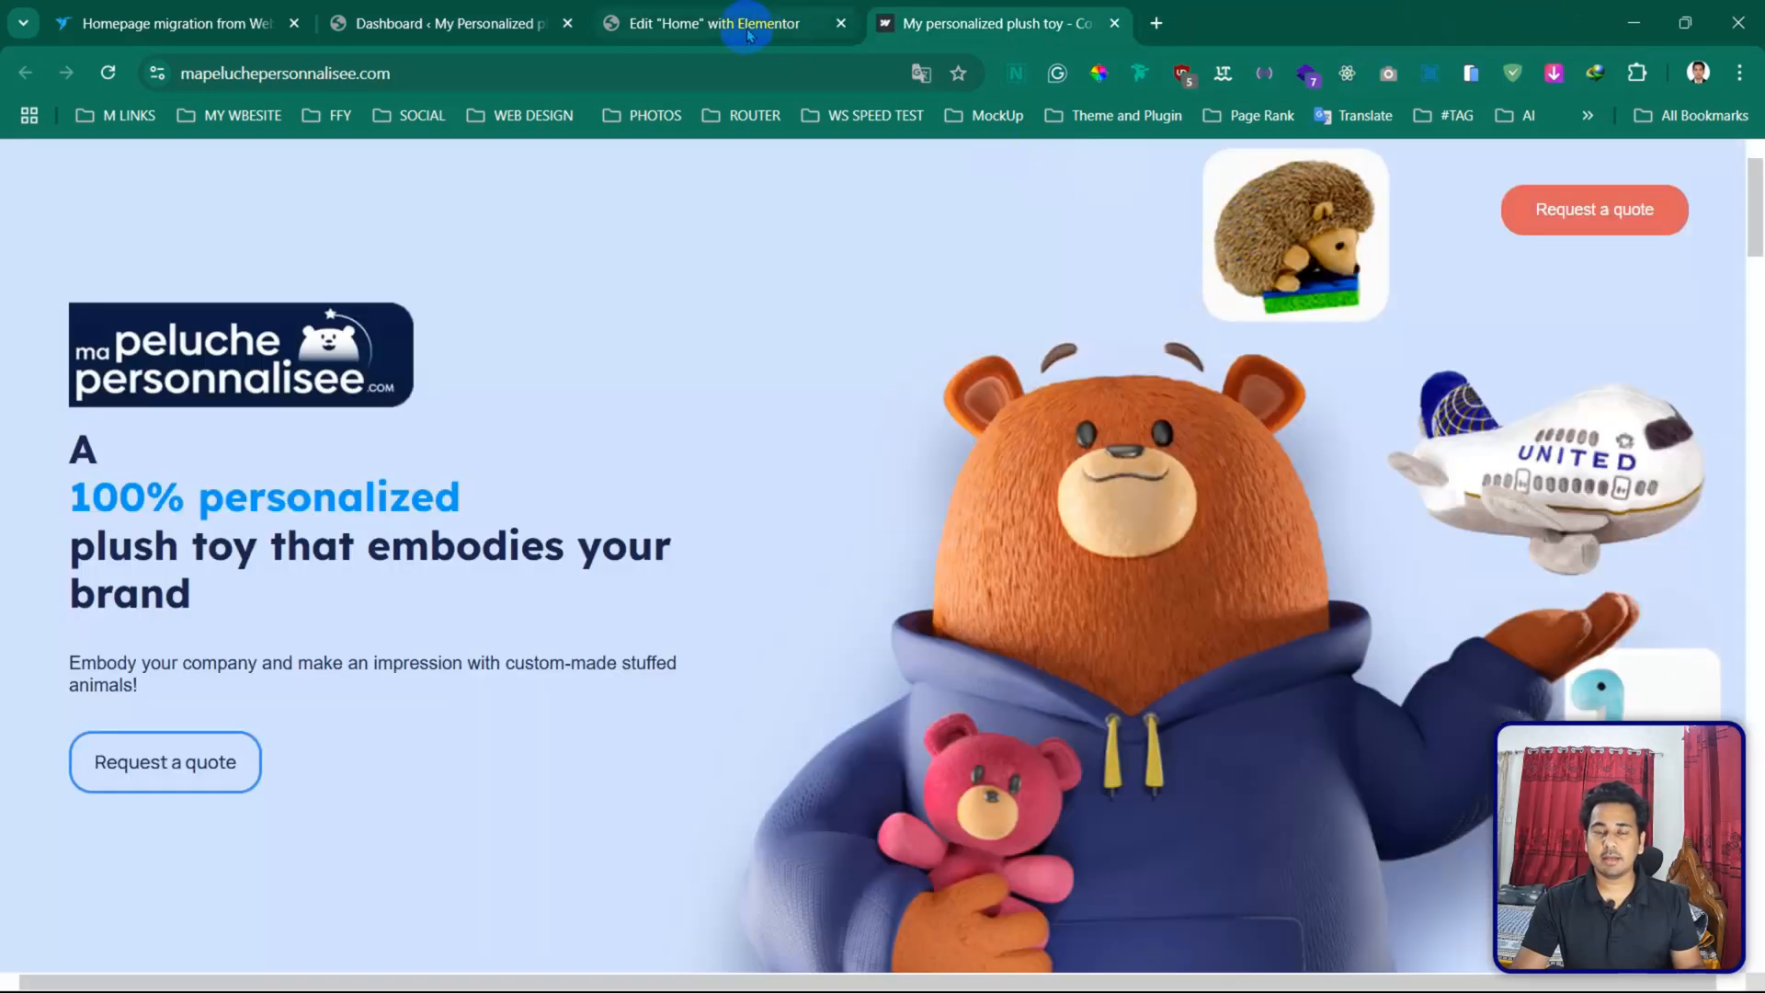
- Check the Home page in the Elementor editor, then review the list of installed WordPress plugins
{"action": "left_click", "coordinate": [824, 24]}
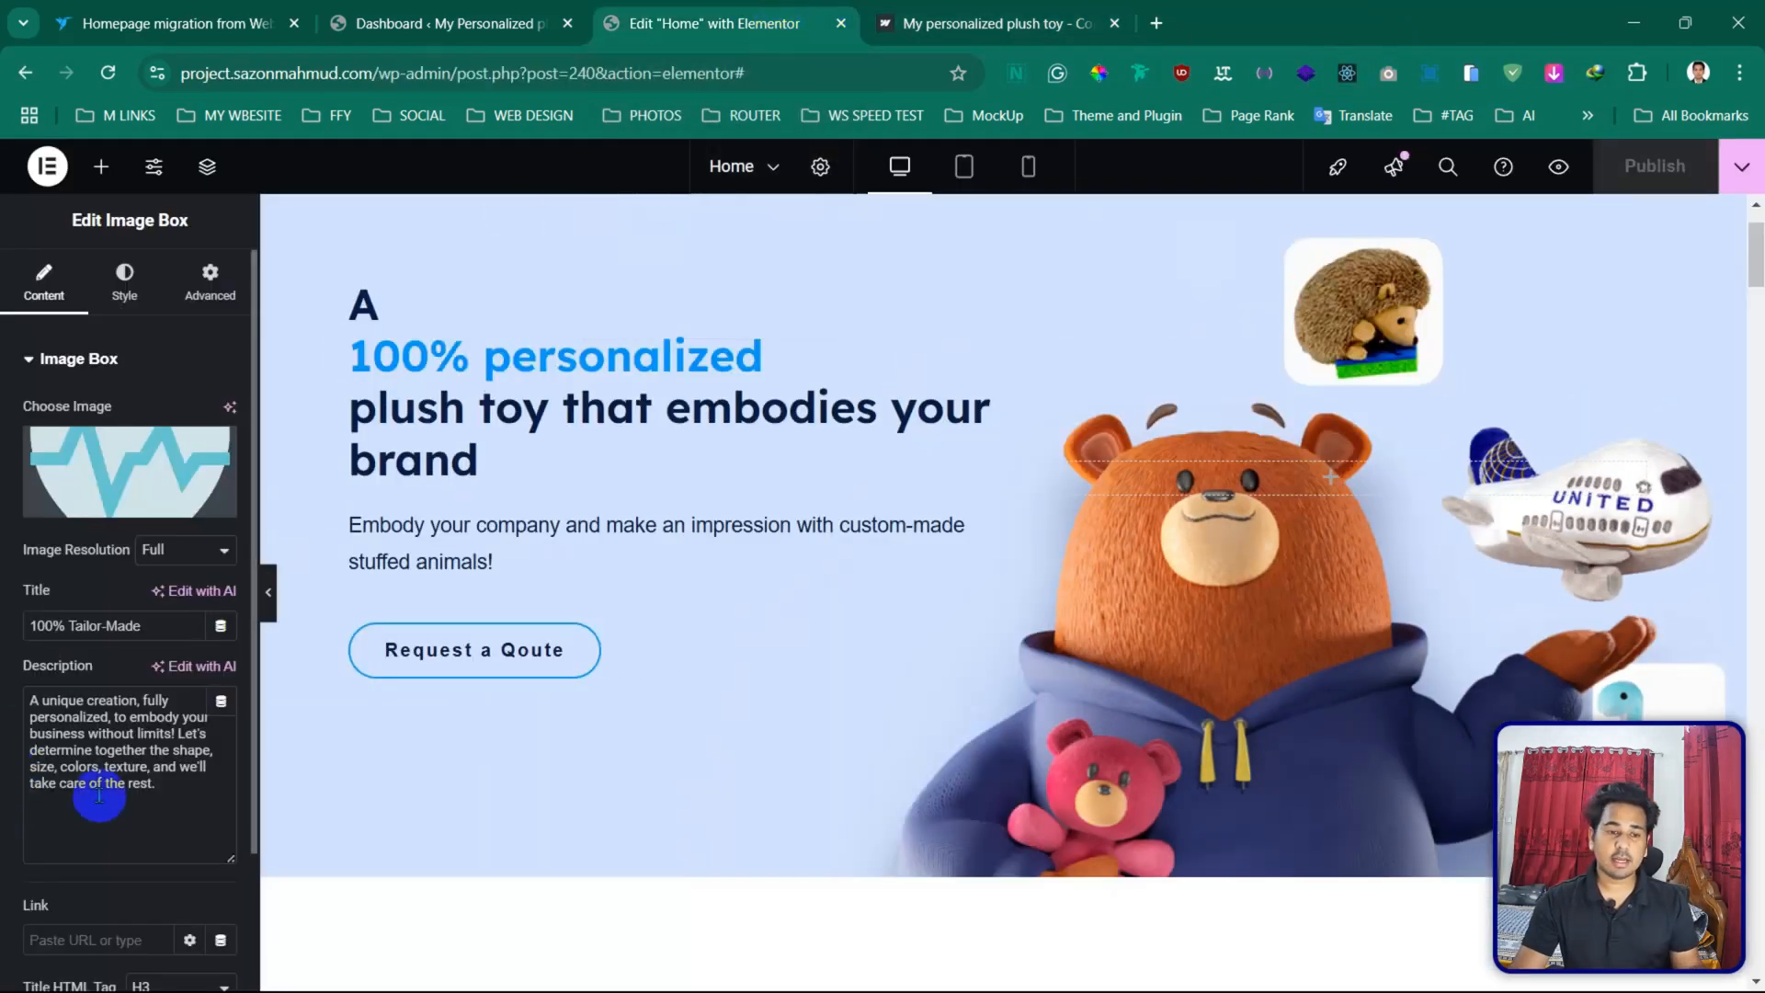
{"action": "left_click", "coordinate": [496, 25]}
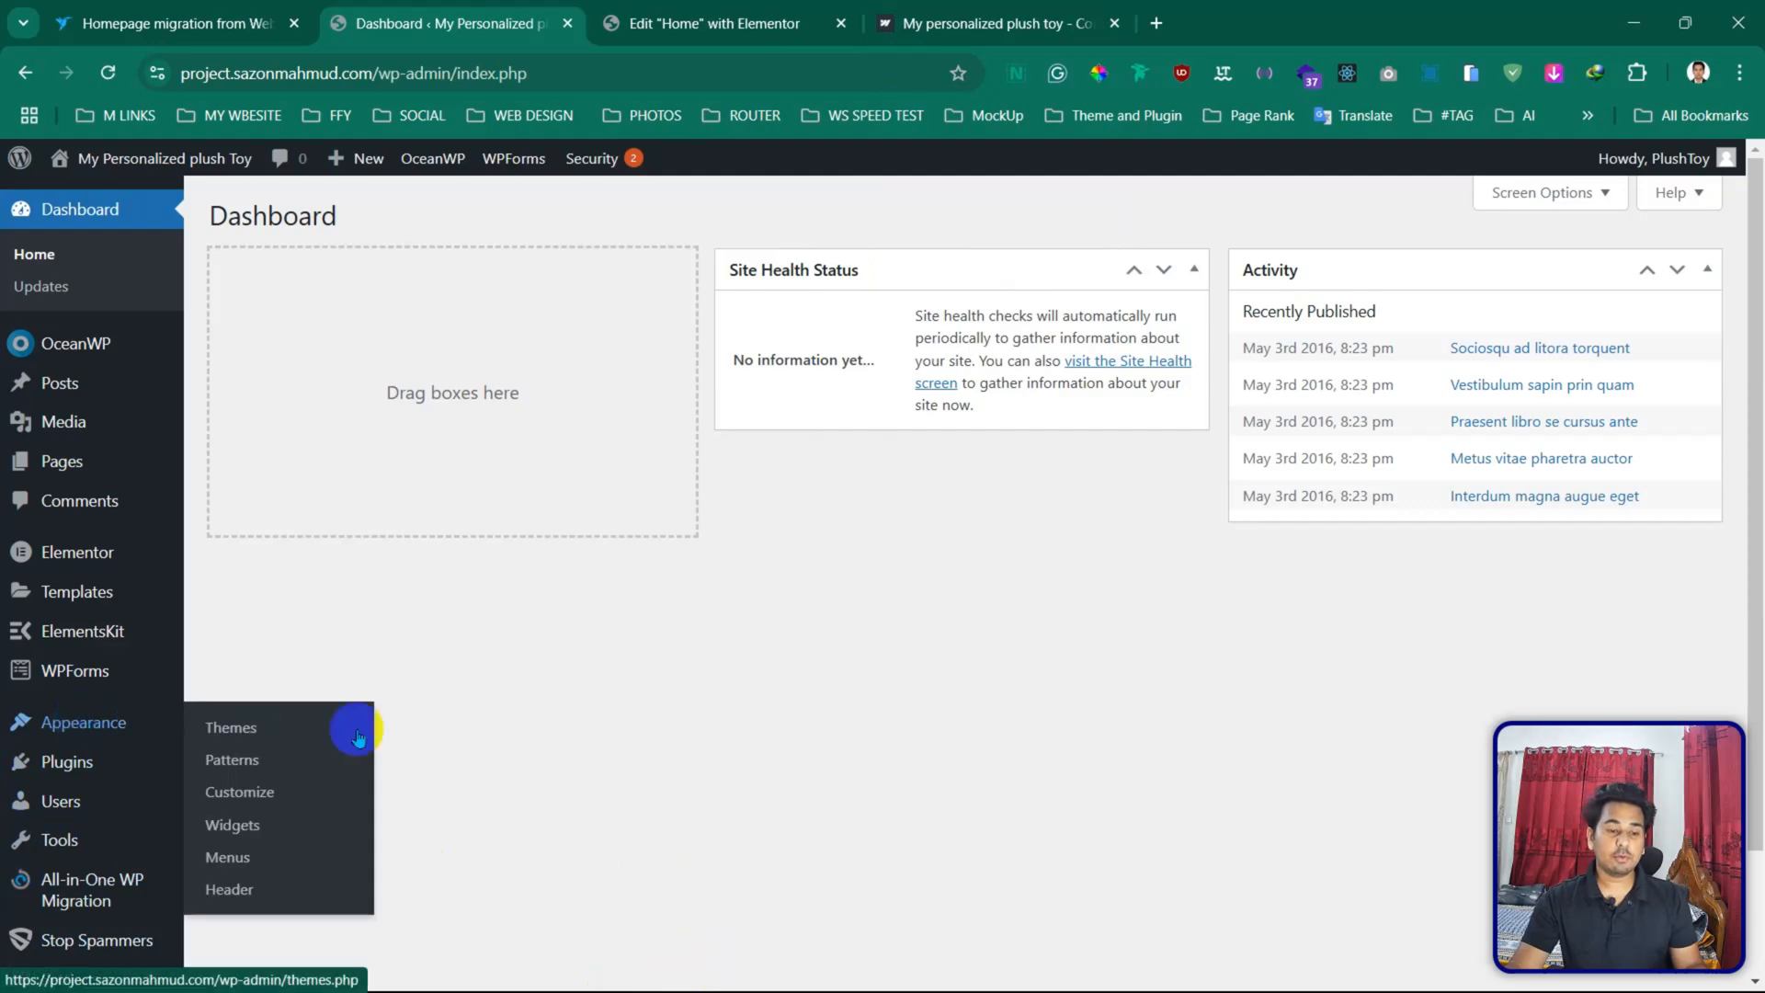
{"action": "mouse_move", "coordinate": [98, 763]}
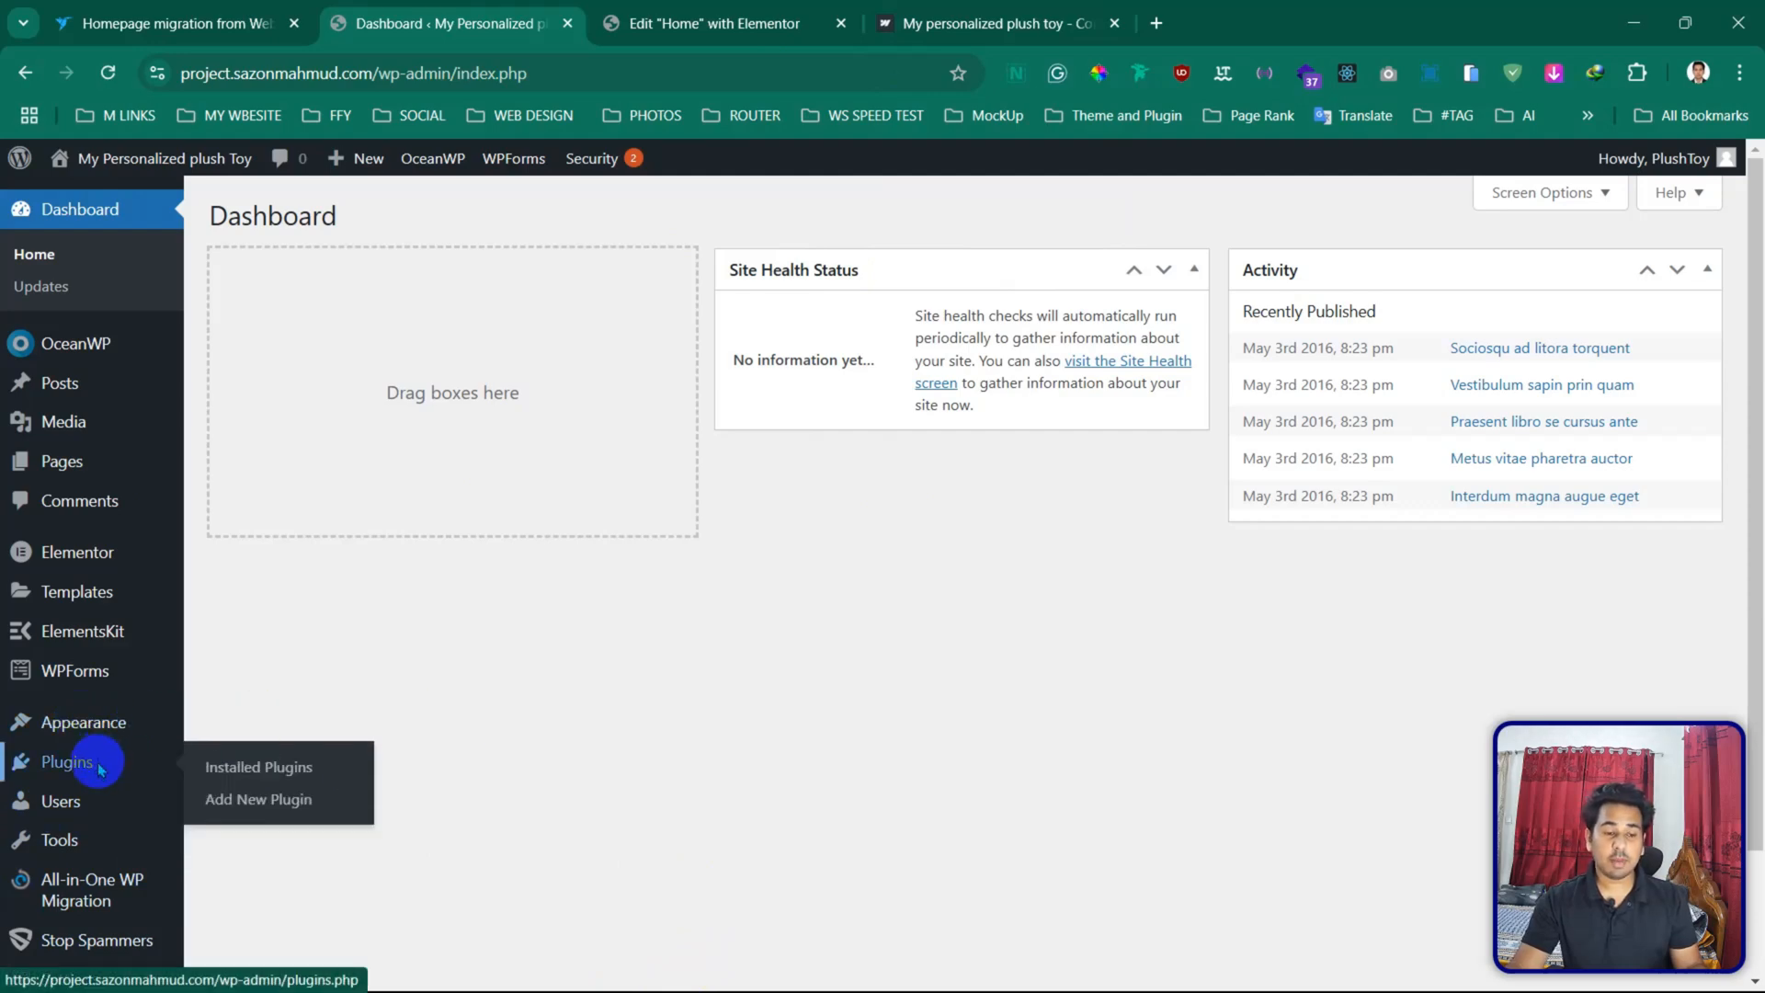
{"action": "left_click", "coordinate": [96, 762]}
{"action": "left_click_drag", "start_coordinate": [1754, 351], "coordinate": [1761, 393]}
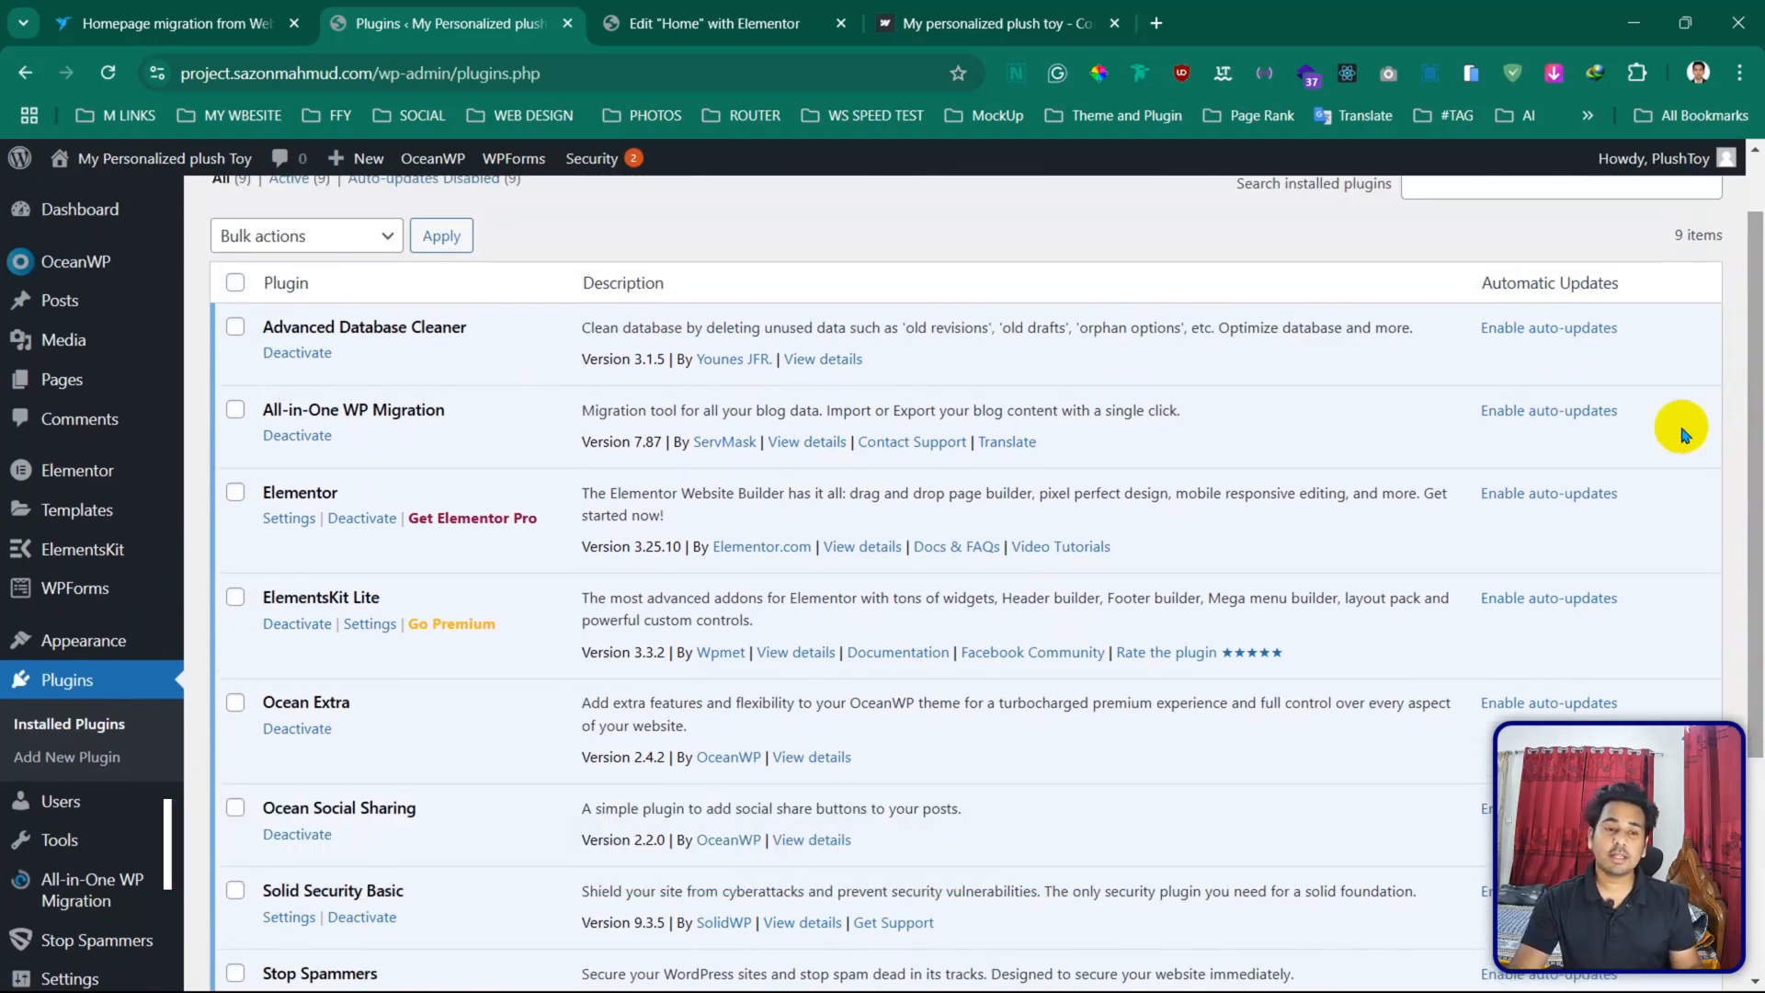
- Review the installed WordPress themes and return to the dashboard
{"action": "left_click", "coordinate": [133, 653]}
{"action": "left_click", "coordinate": [294, 643]}
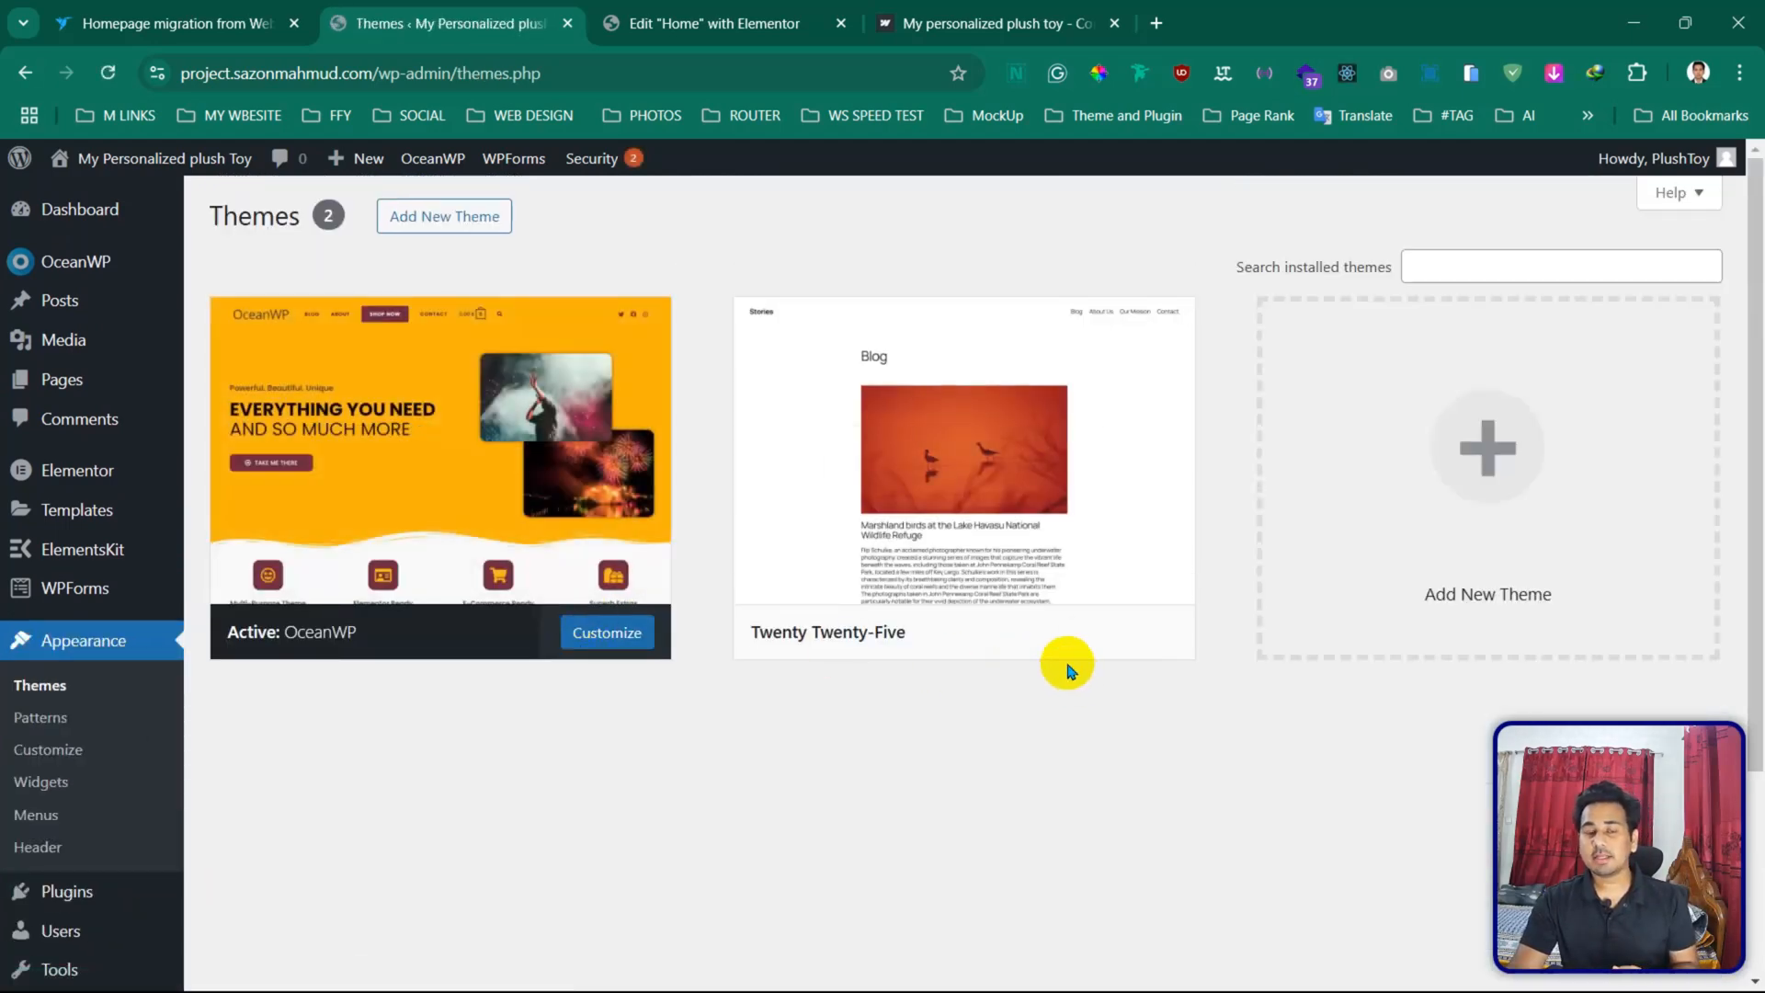
{"action": "left_click", "coordinate": [118, 226]}
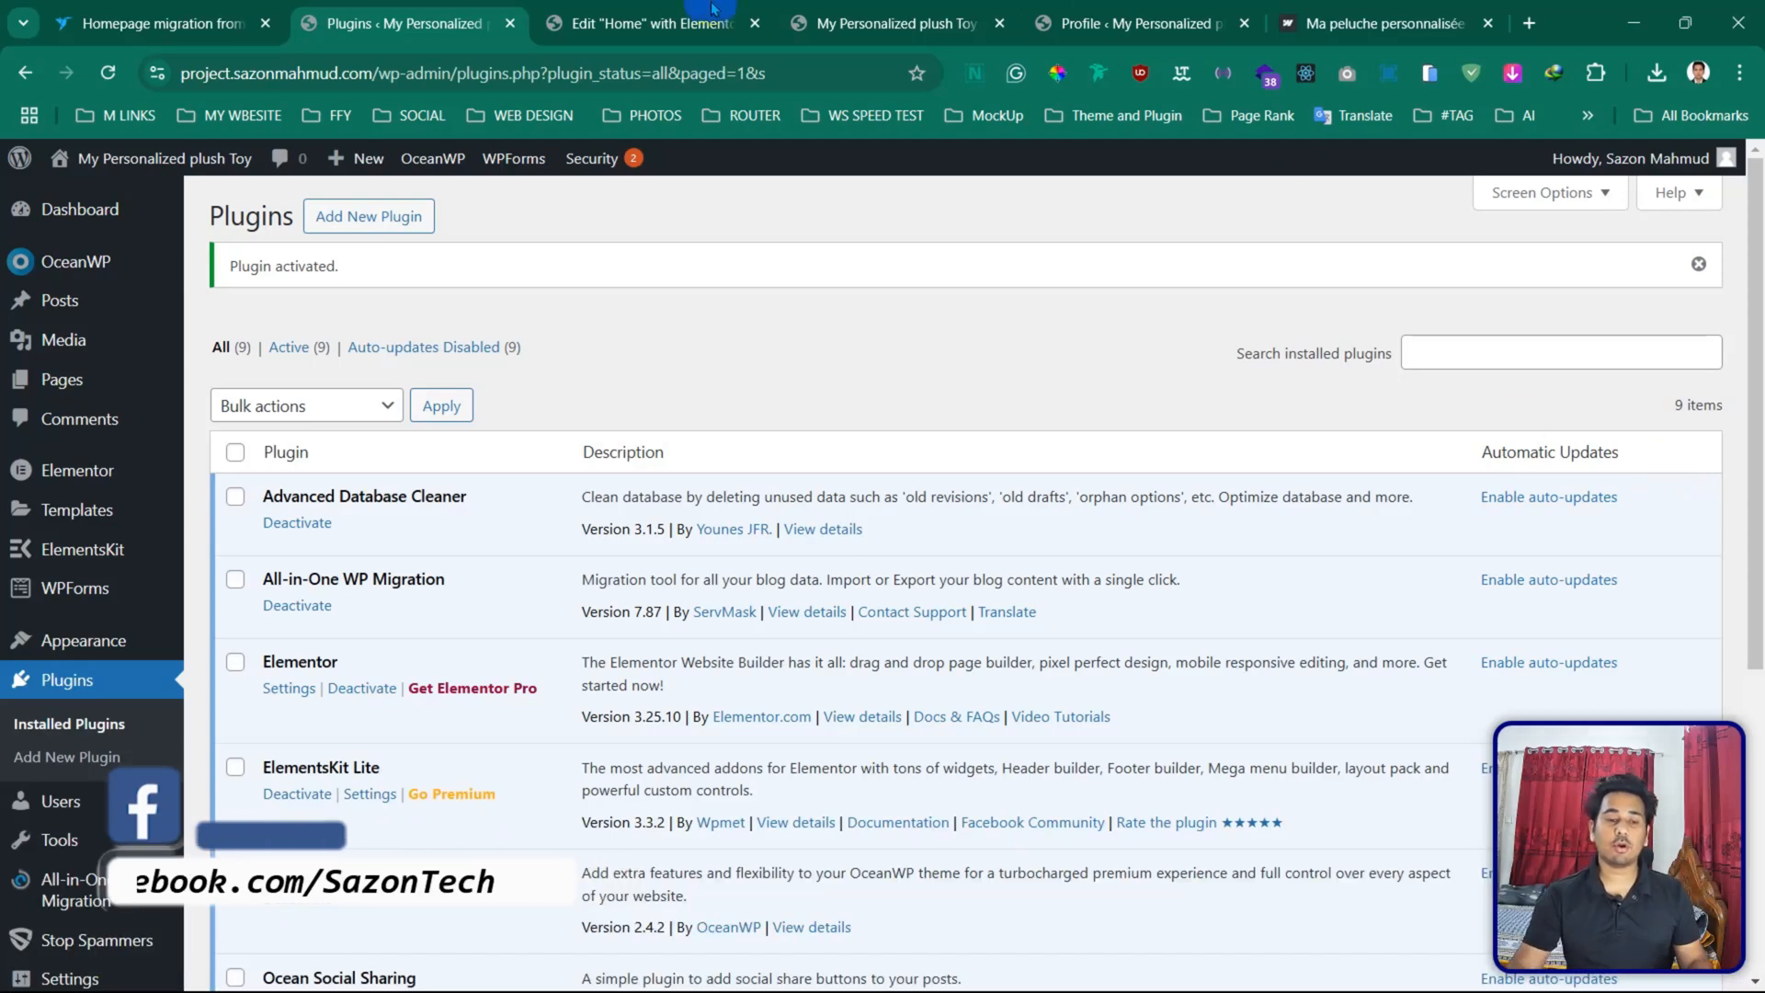
- Deactivate the Advanced Database Cleaner plugin, check the Home page in the Elementor editor, and return to the plugin list
{"action": "left_click_drag", "start_coordinate": [1758, 345], "coordinate": [1757, 386]}
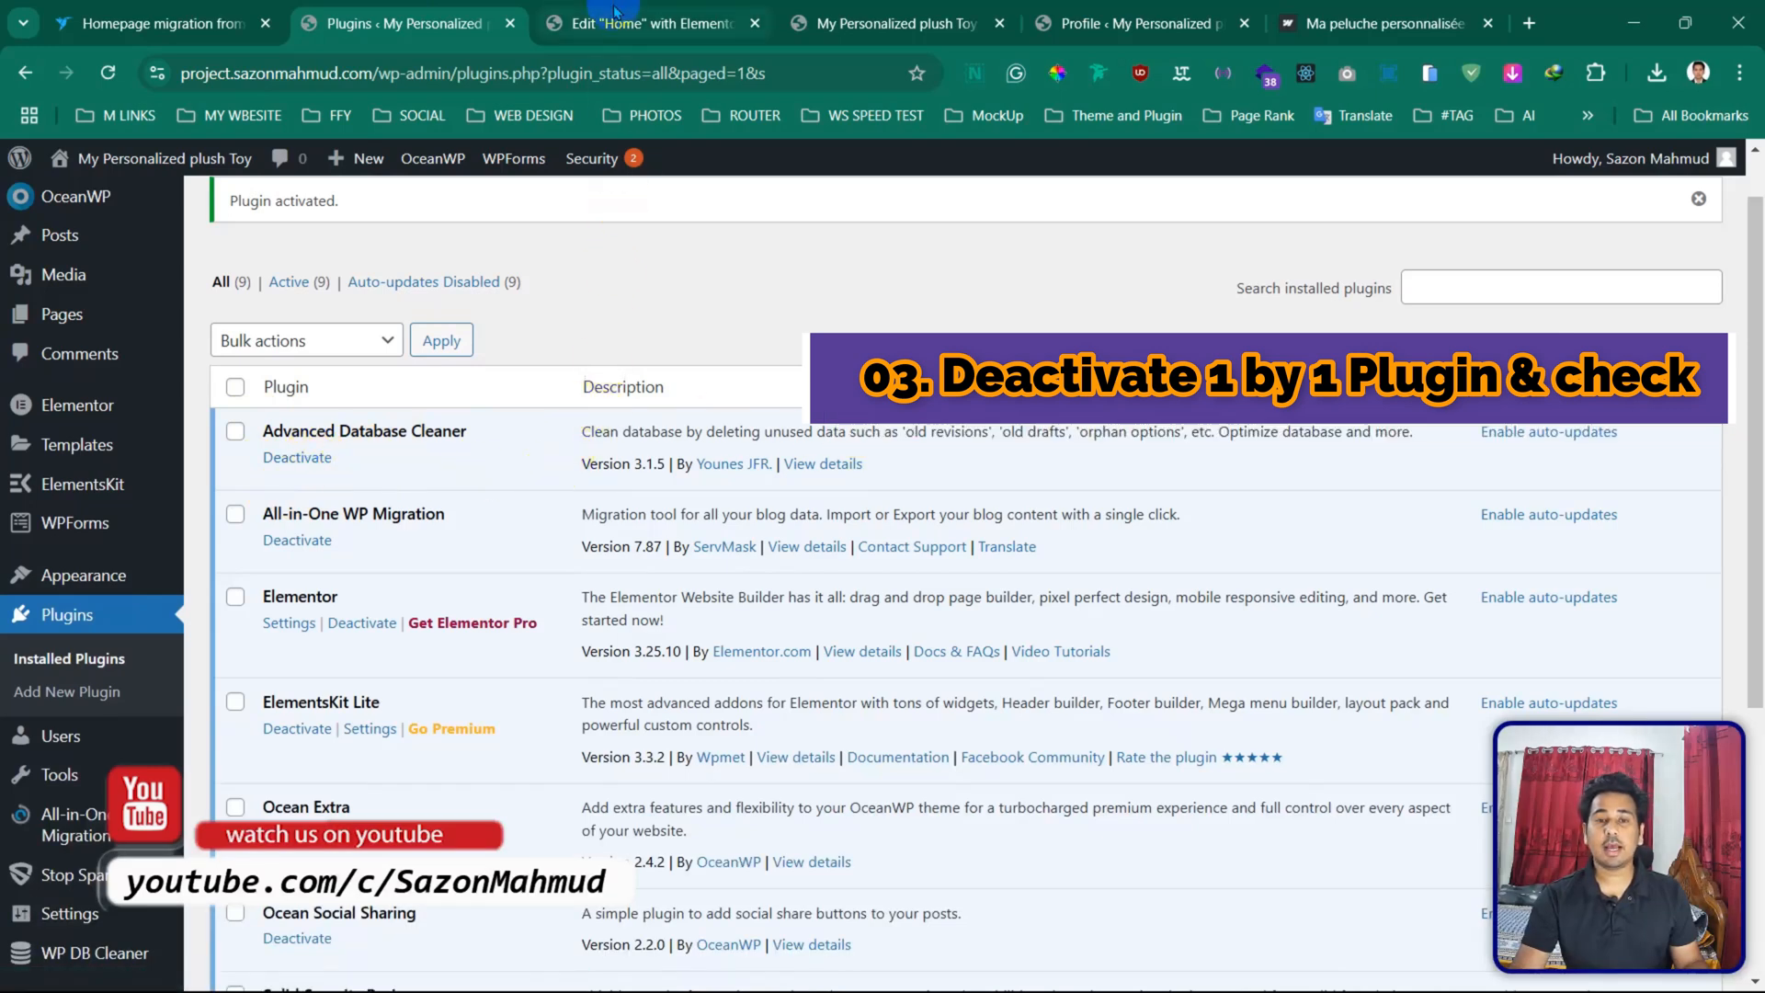
{"action": "left_click", "coordinate": [615, 37]}
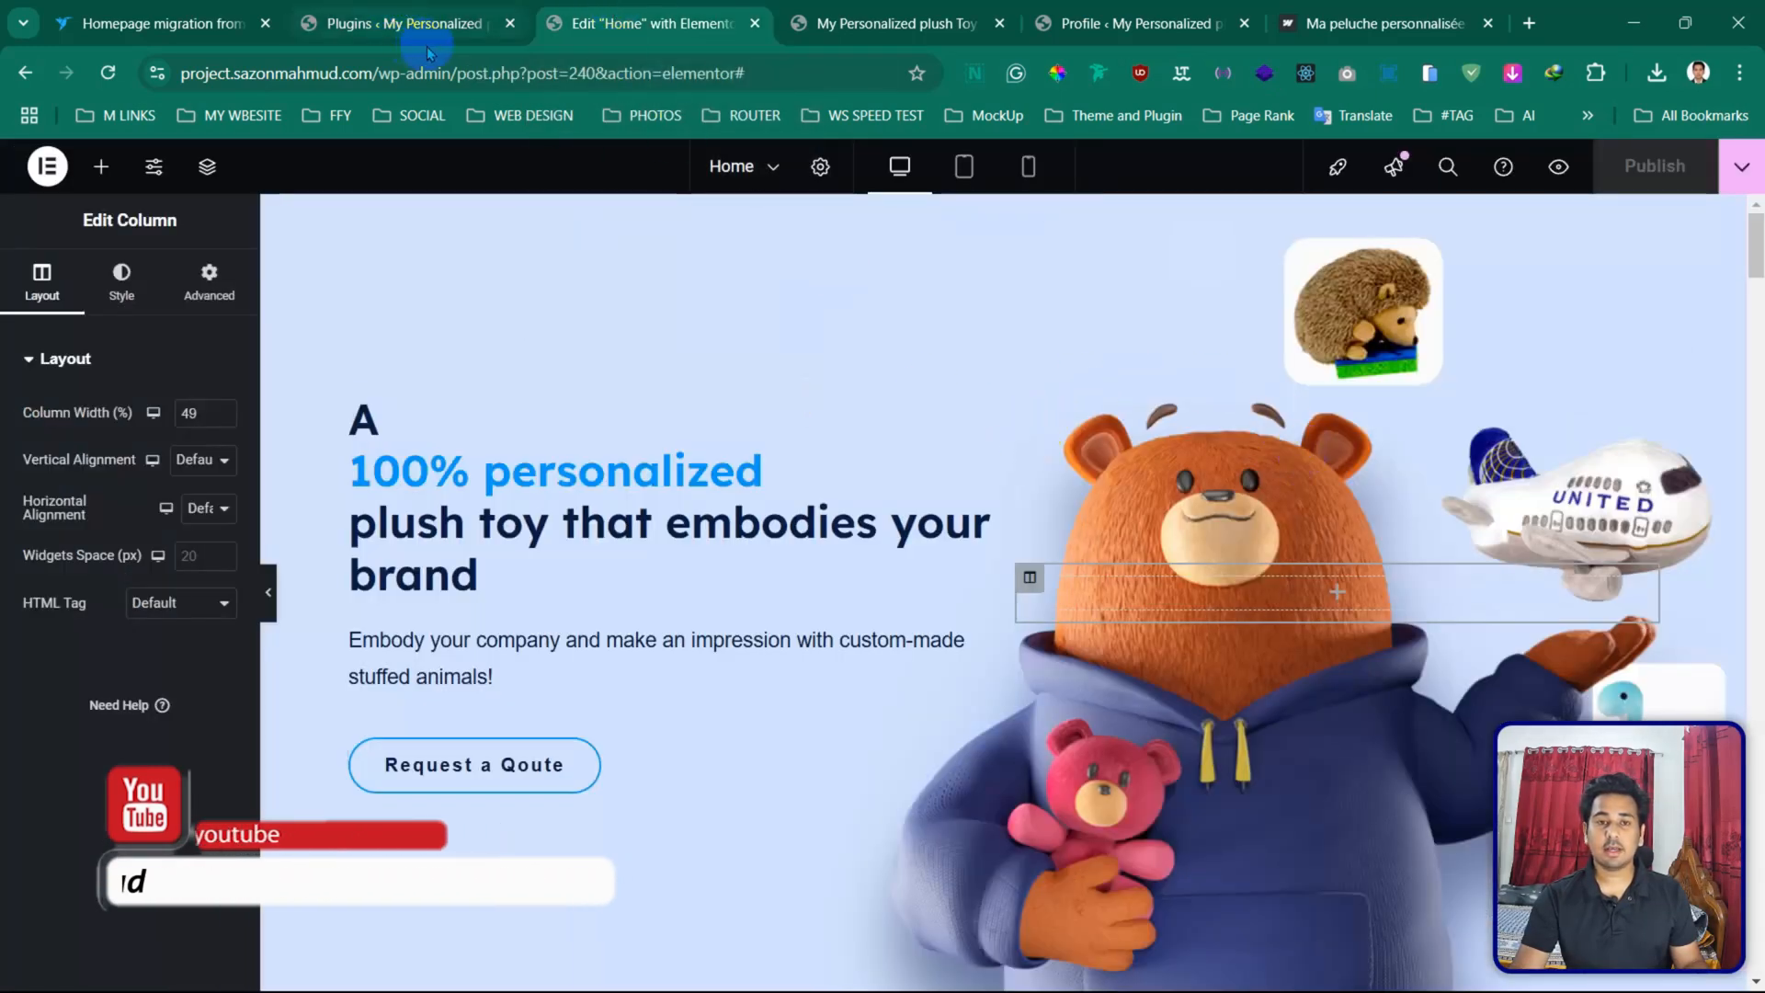
{"action": "left_click", "coordinate": [453, 30]}
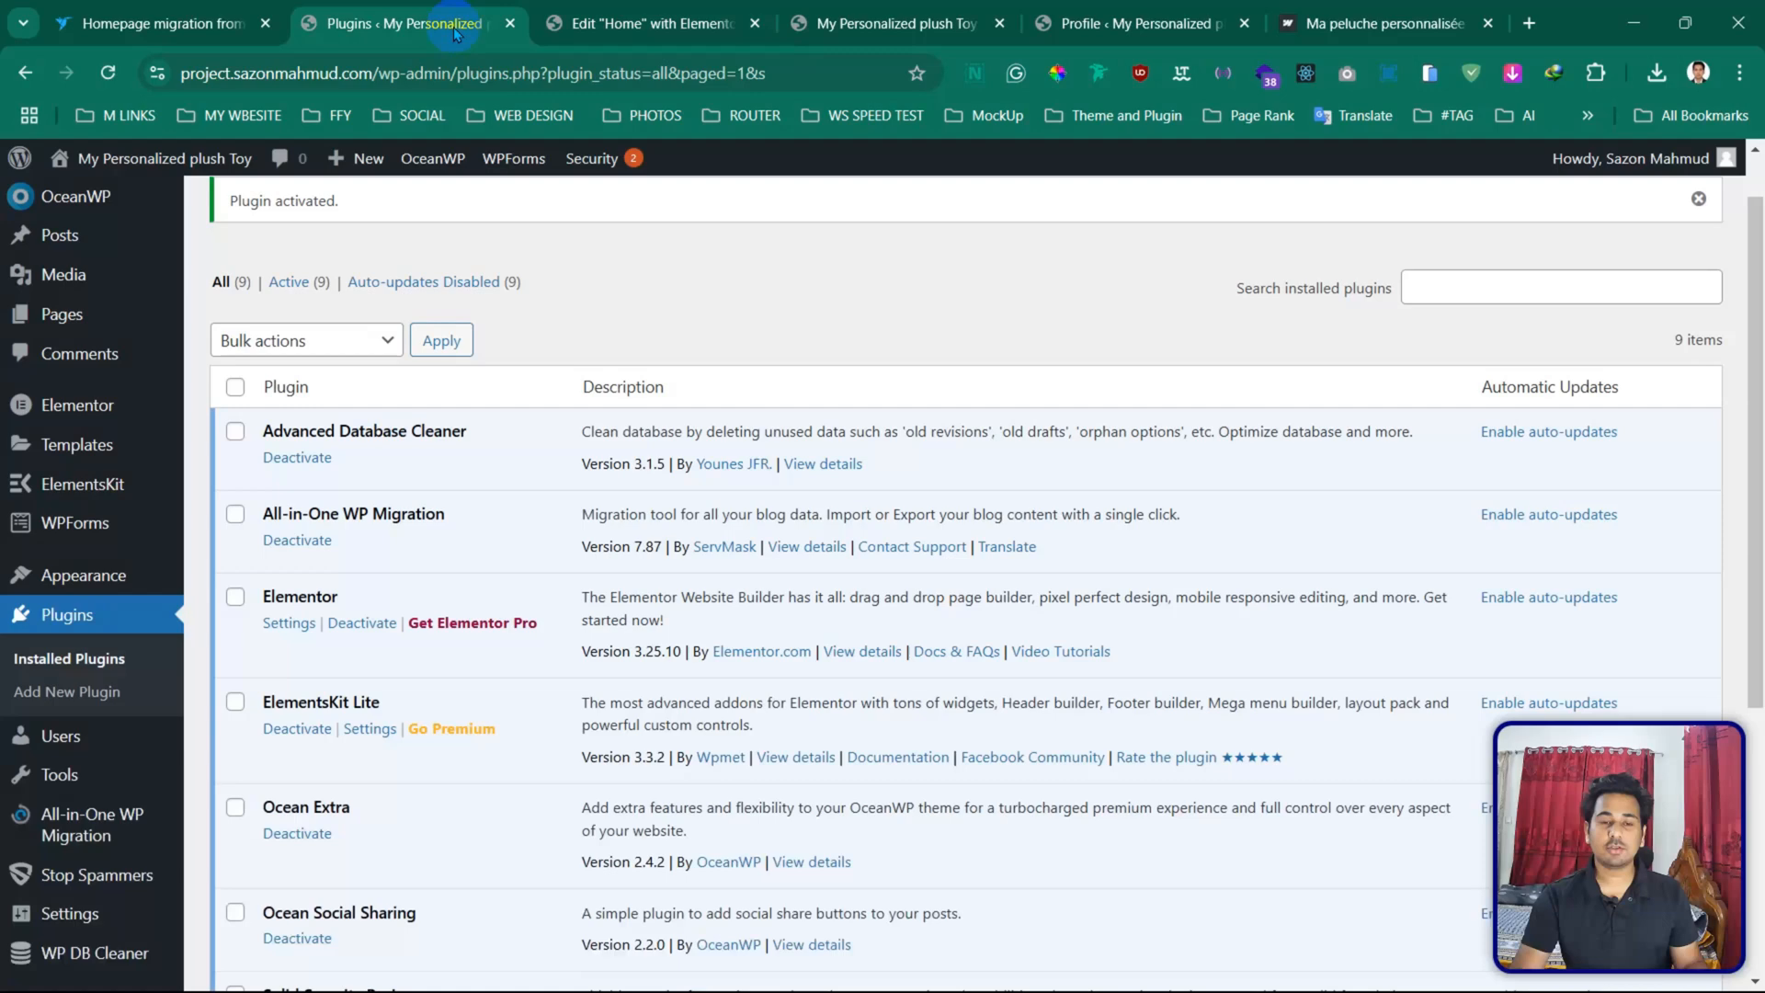
{"action": "left_click", "coordinate": [297, 456]}
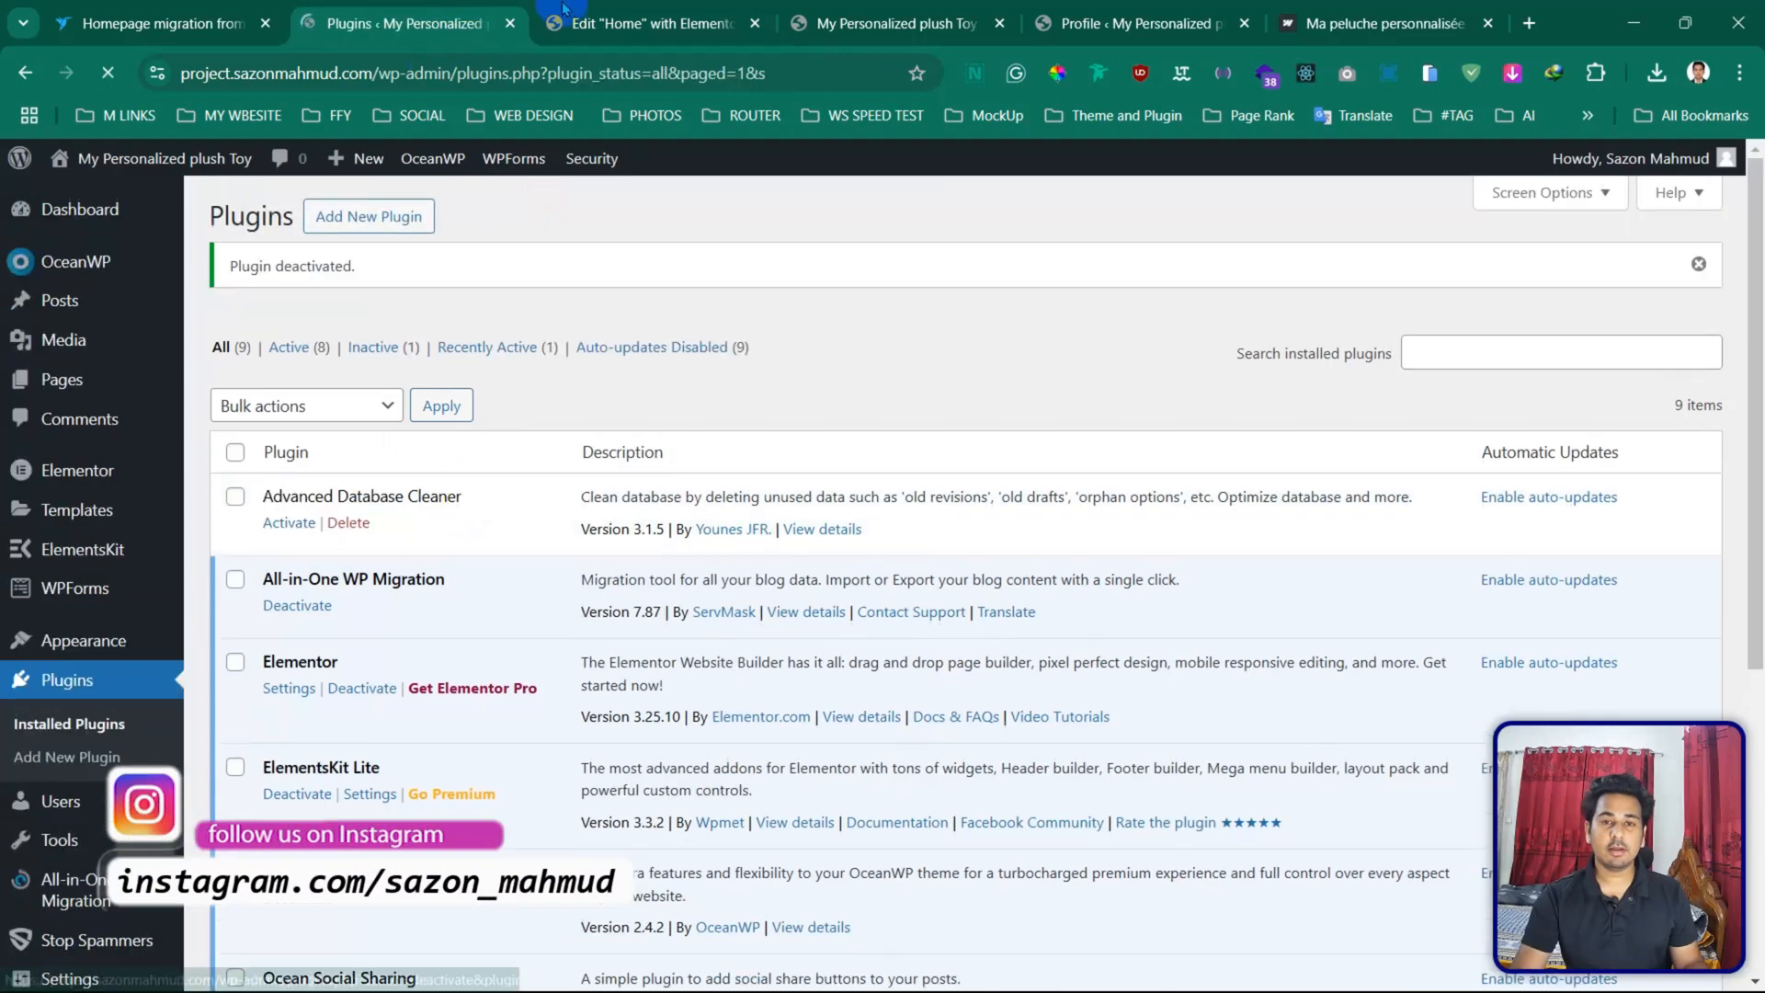
{"action": "left_click", "coordinate": [643, 23]}
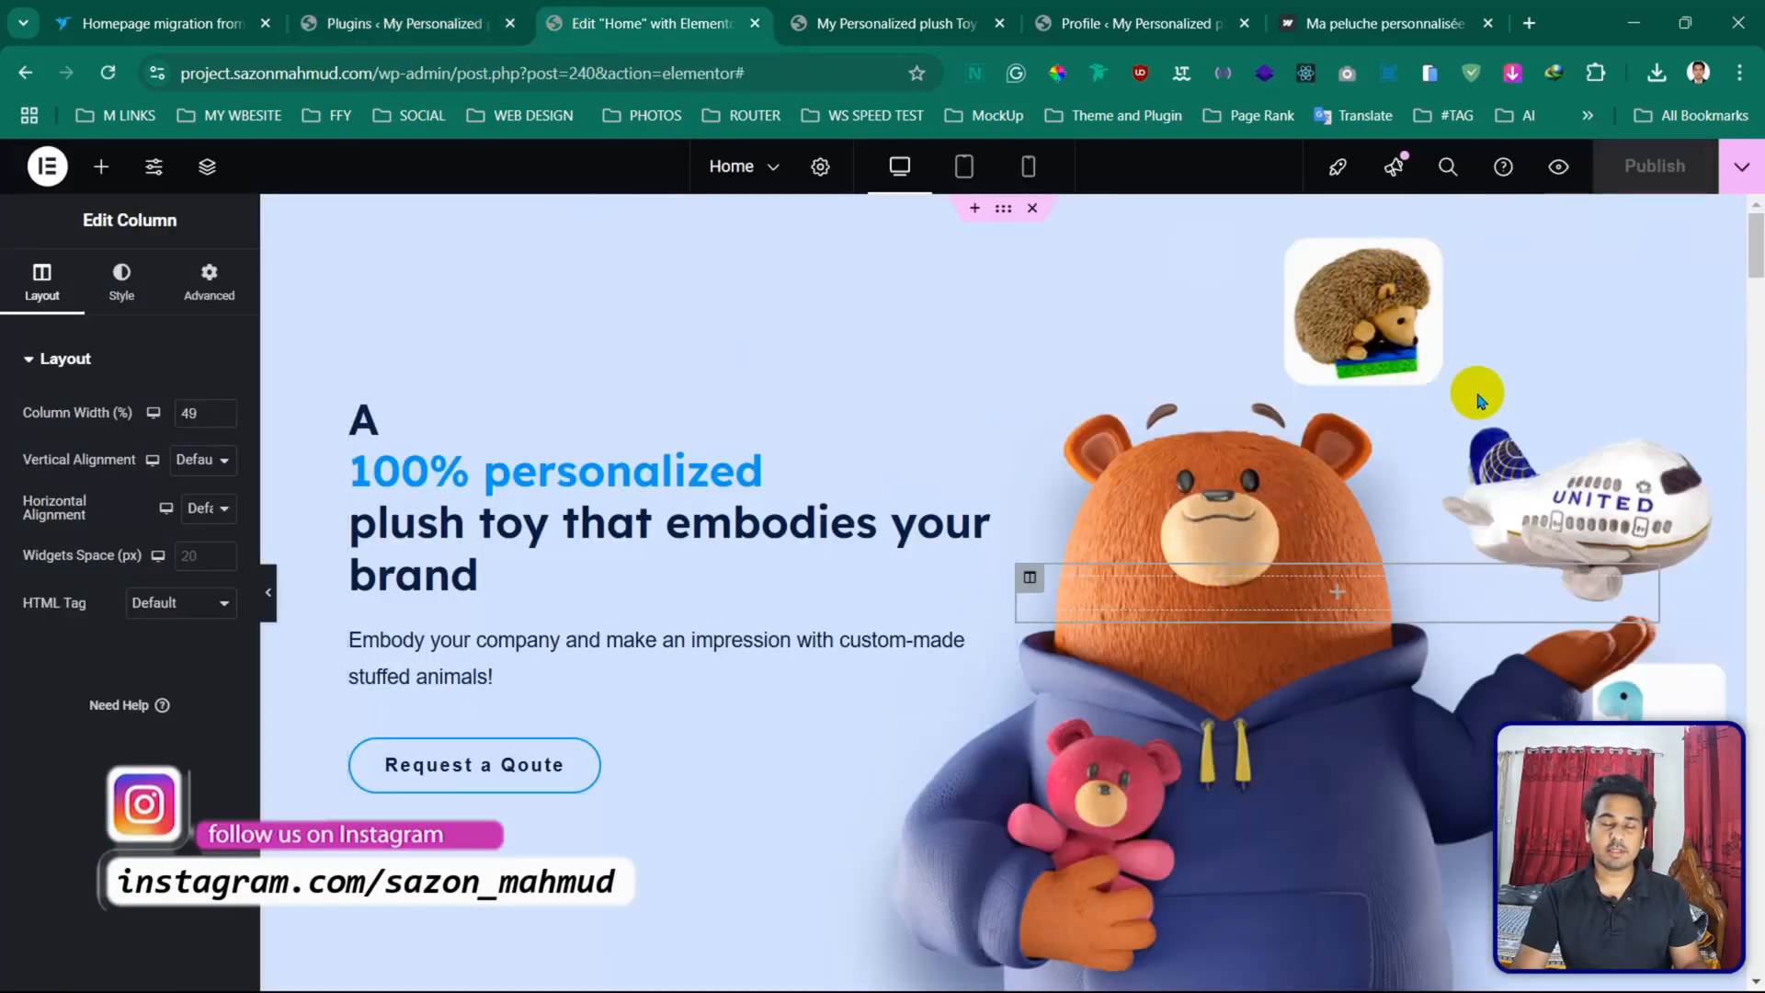
{"action": "left_click", "coordinate": [460, 24]}
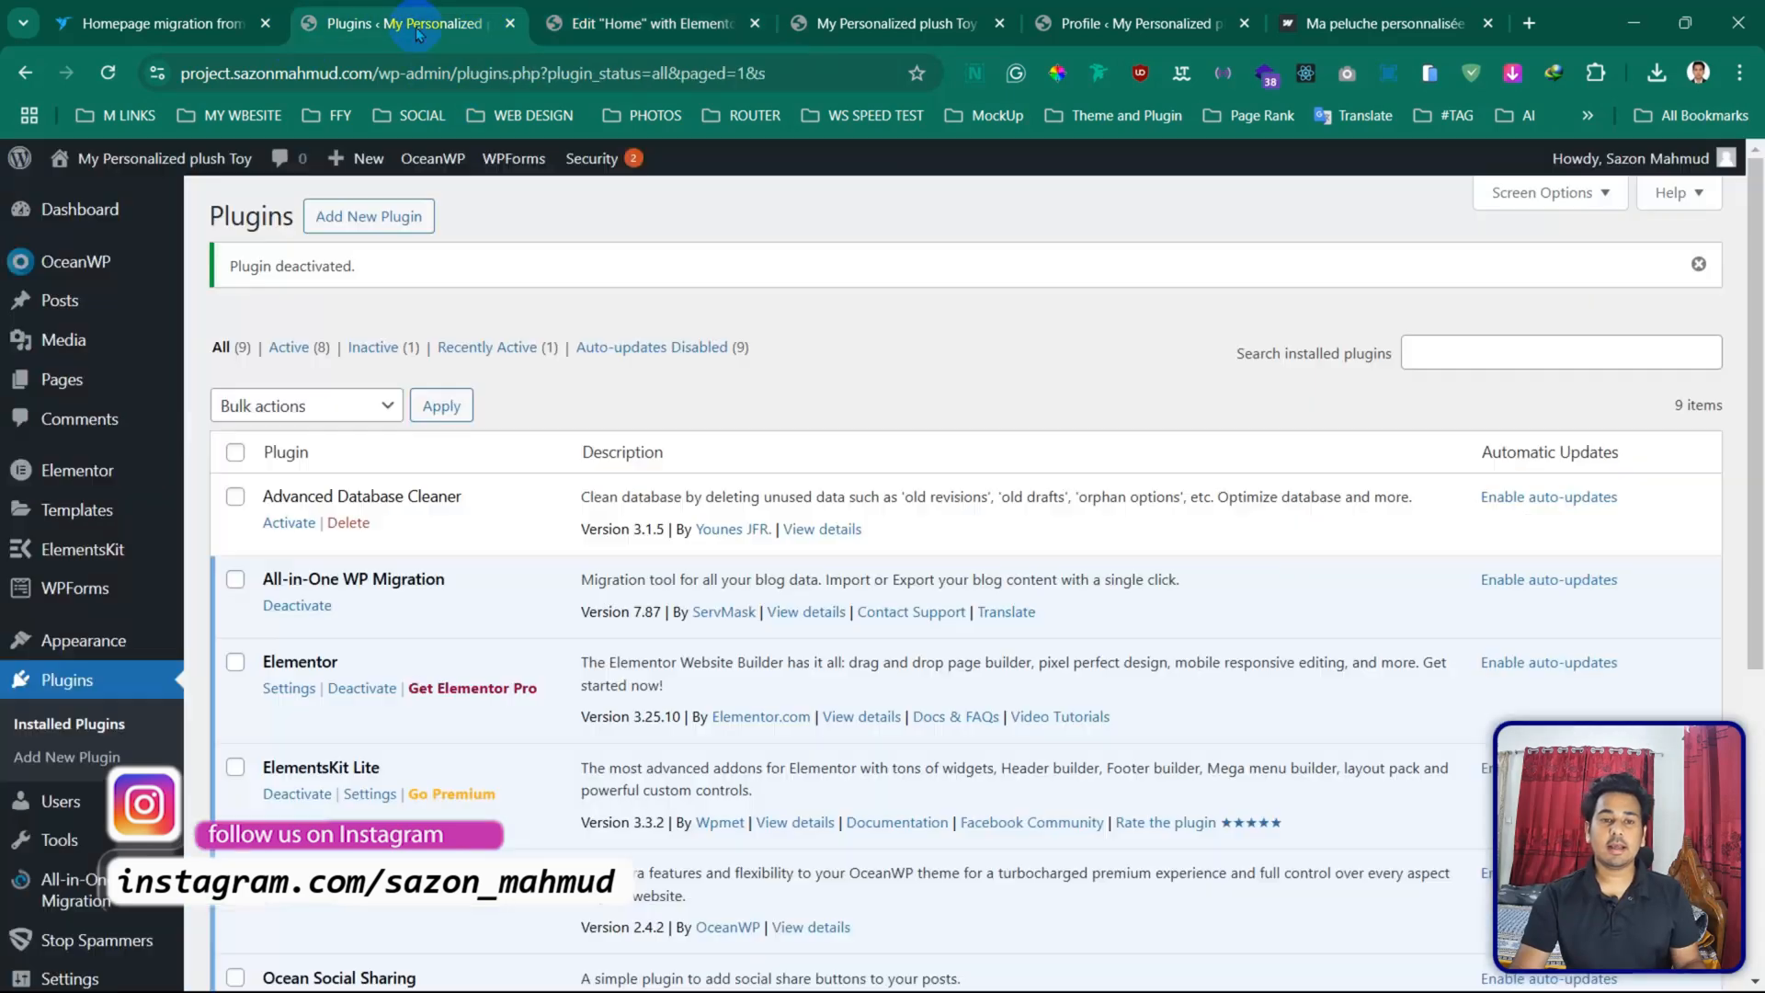